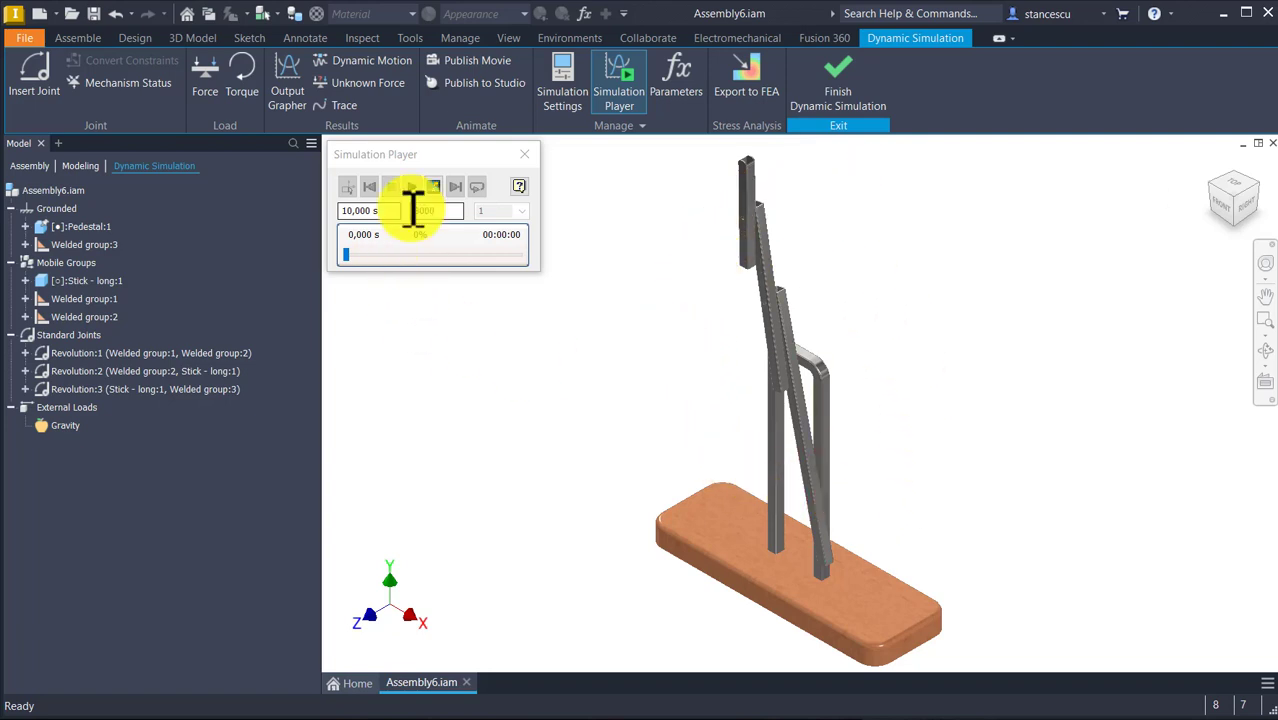
Play the dynamic simulation of the assembled mechanism
left_click(410, 187)
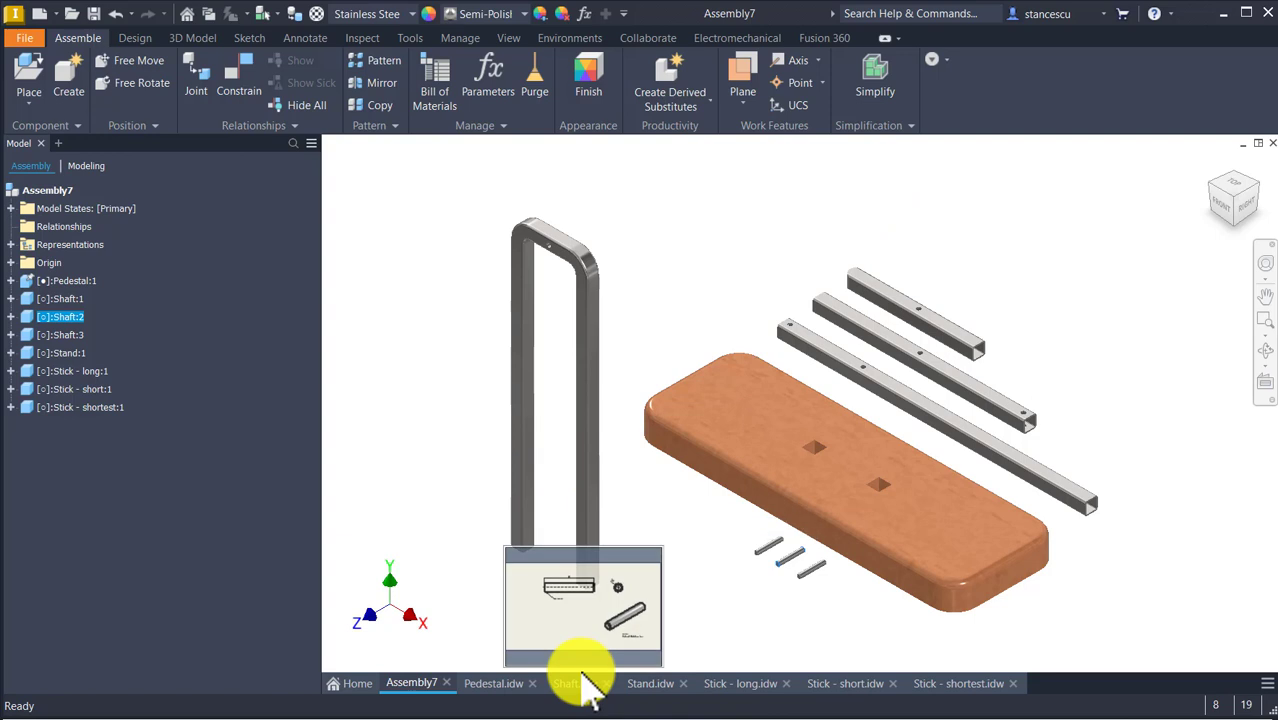
Review dimensions and materials in the Pedestal, Shaft, Stand, Stick - long, Stick - short and Stick - shortest drawings, and return to Assembly7
left_click(500, 688)
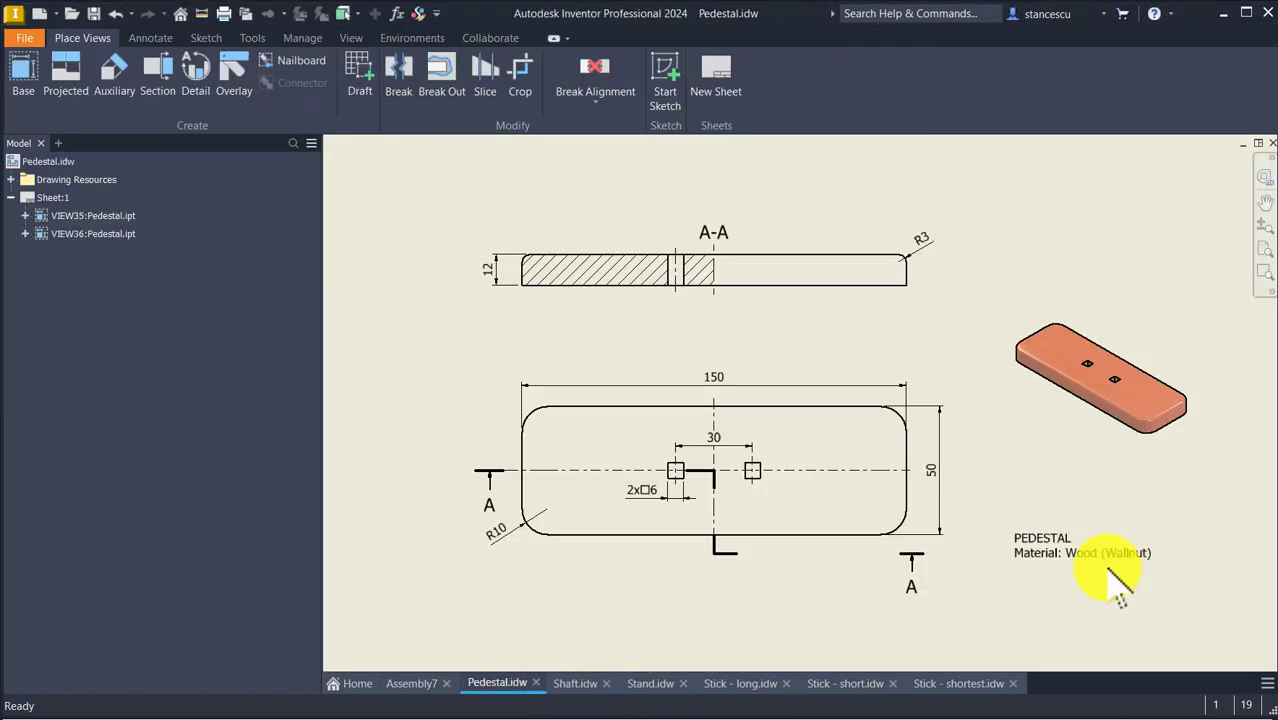
left_click(1043, 556)
key("Escape")
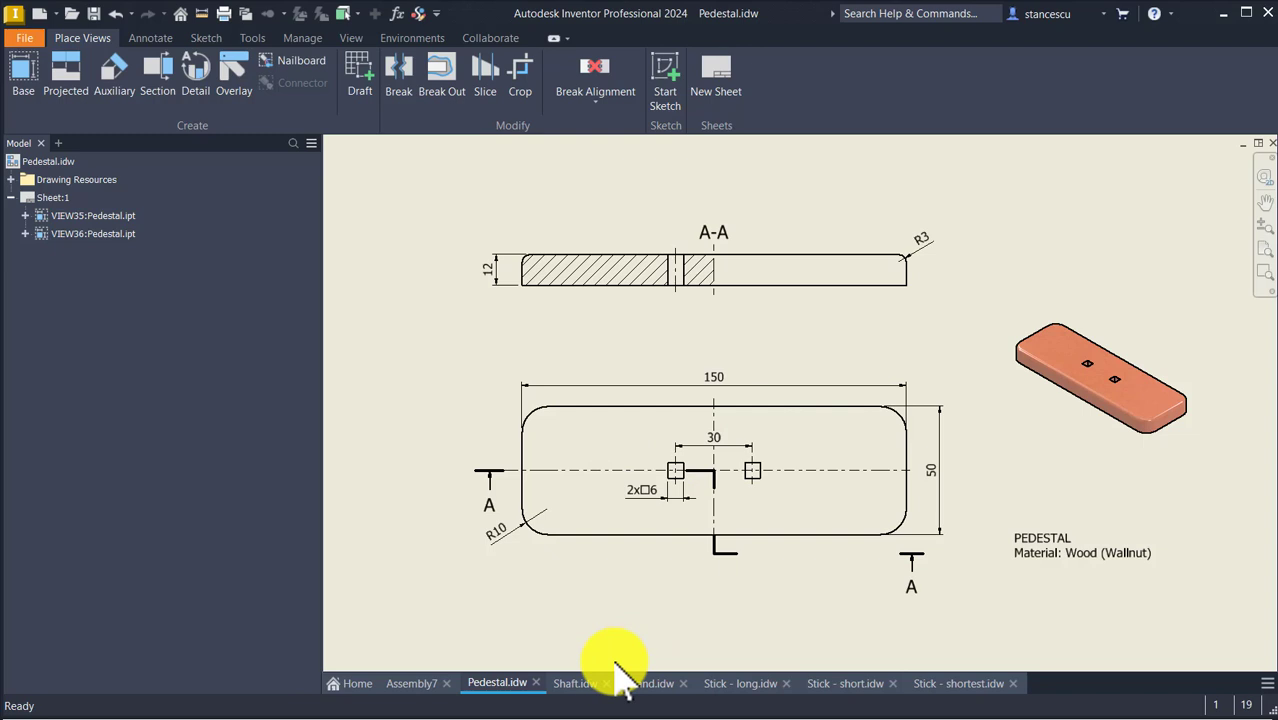
left_click(573, 682)
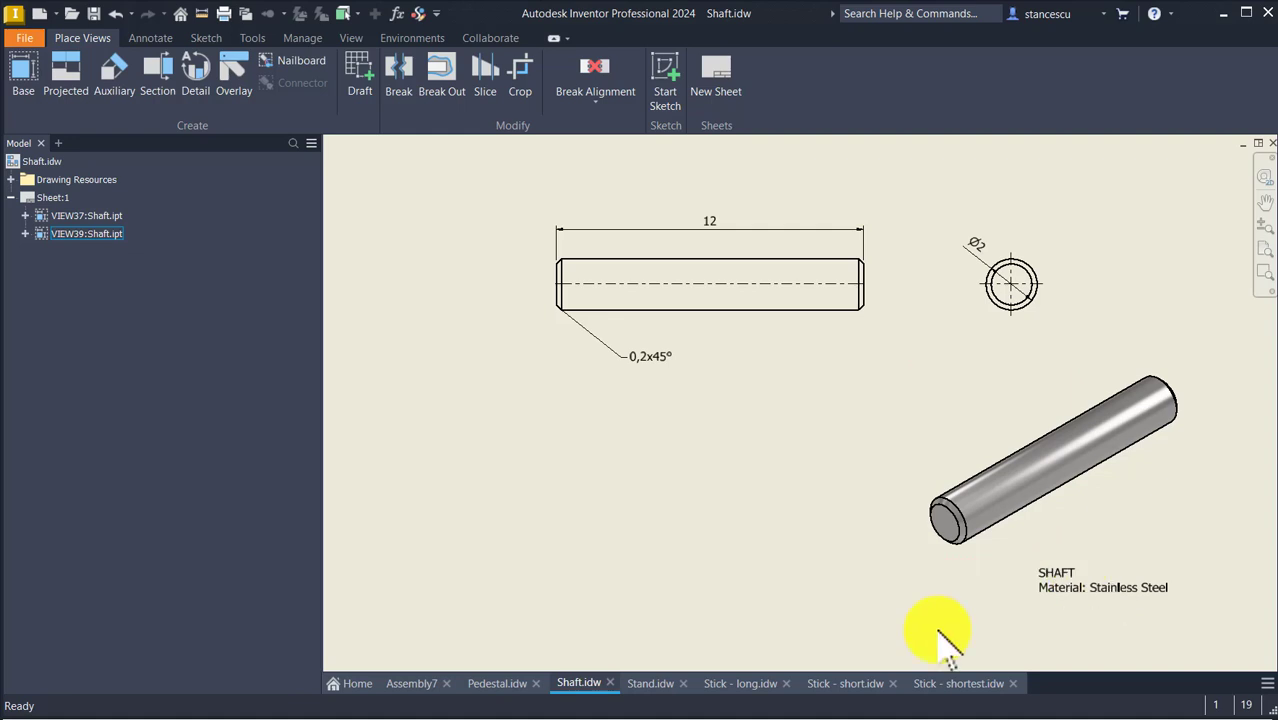
left_click(651, 685)
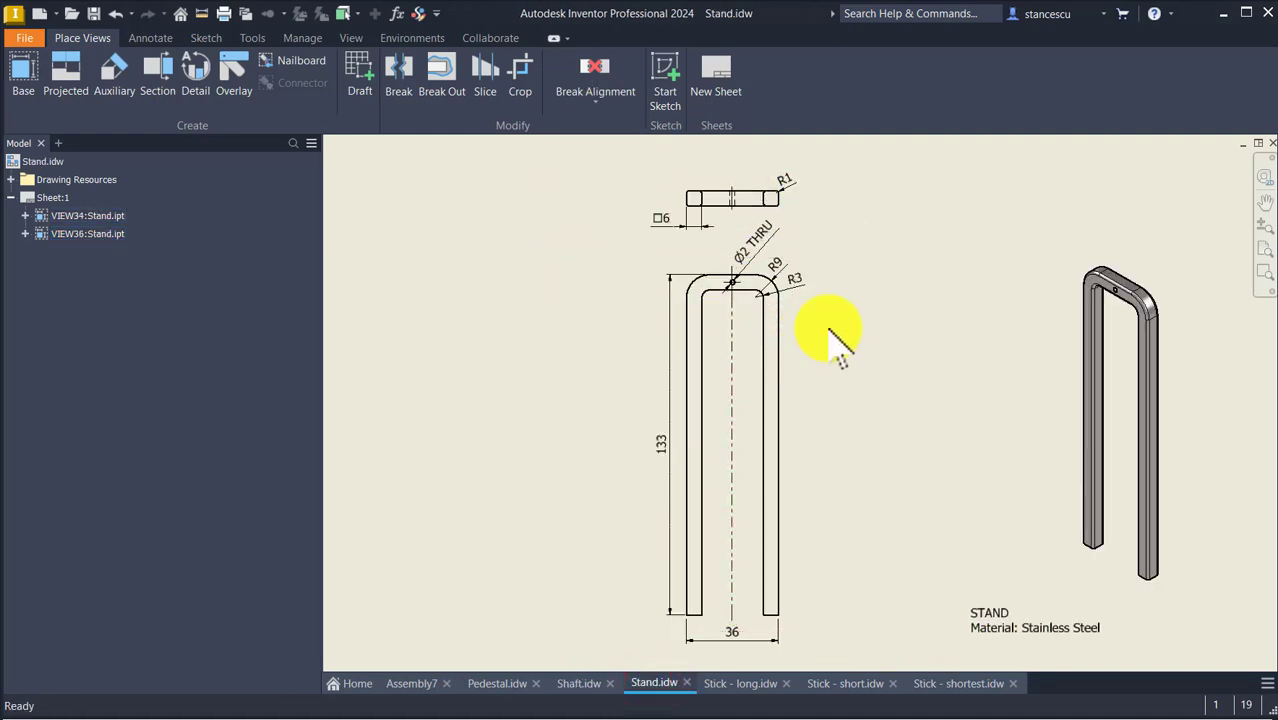
left_click(740, 683)
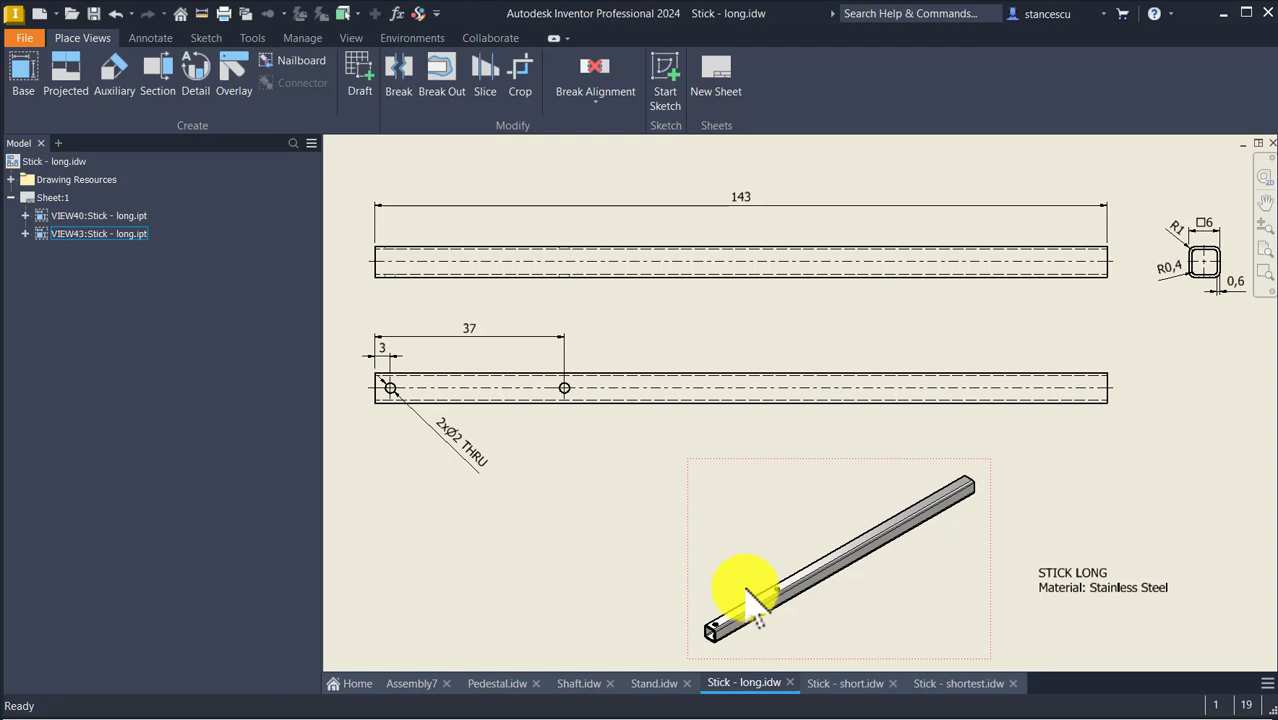
left_click(857, 686)
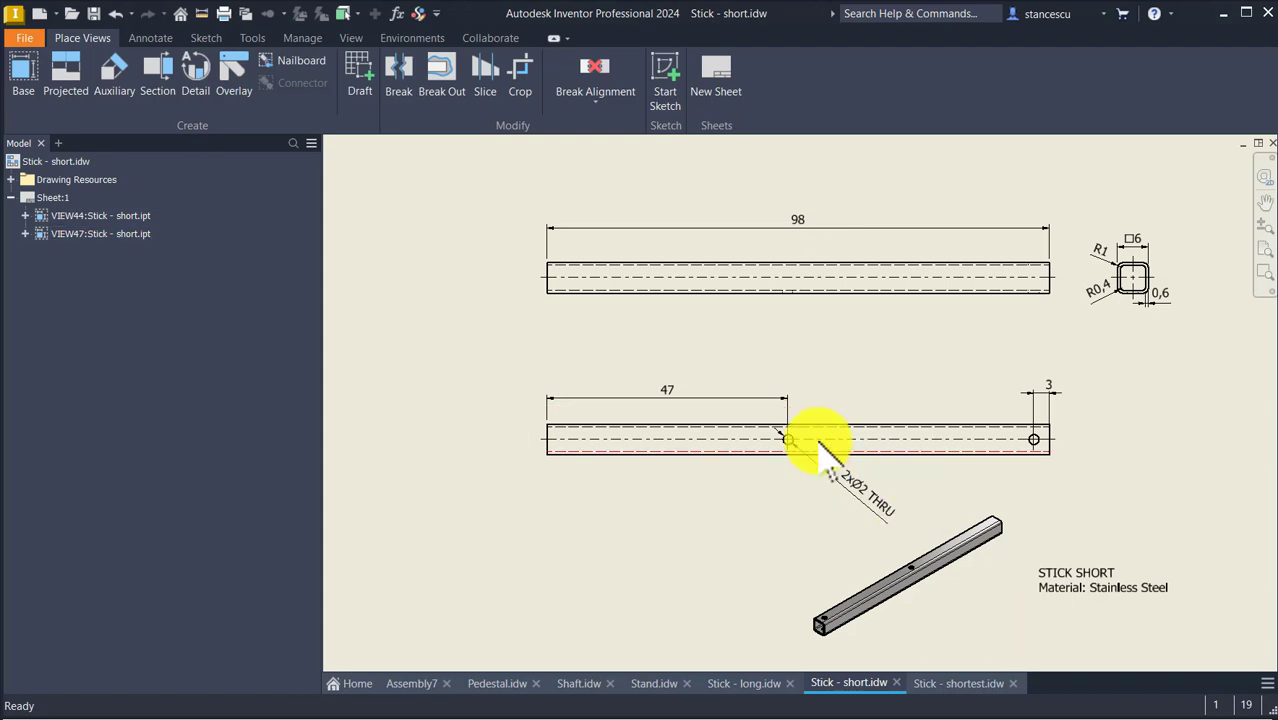
left_click(960, 684)
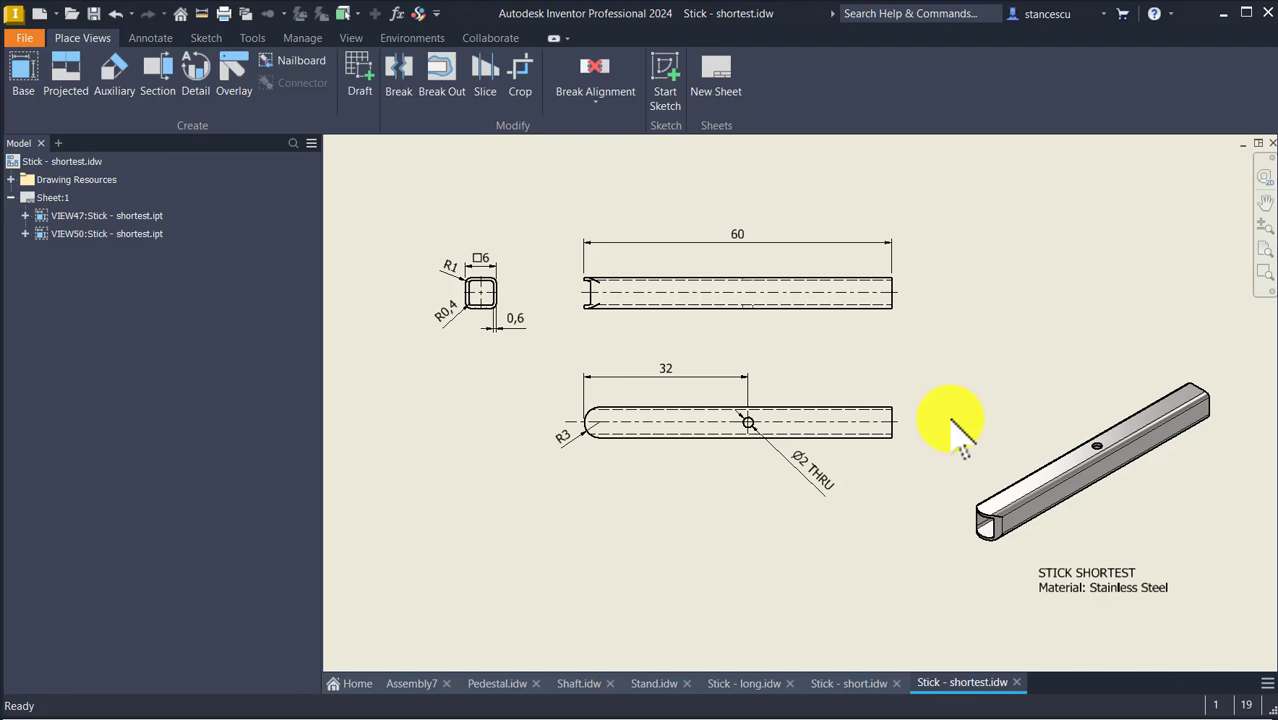
left_click(415, 687)
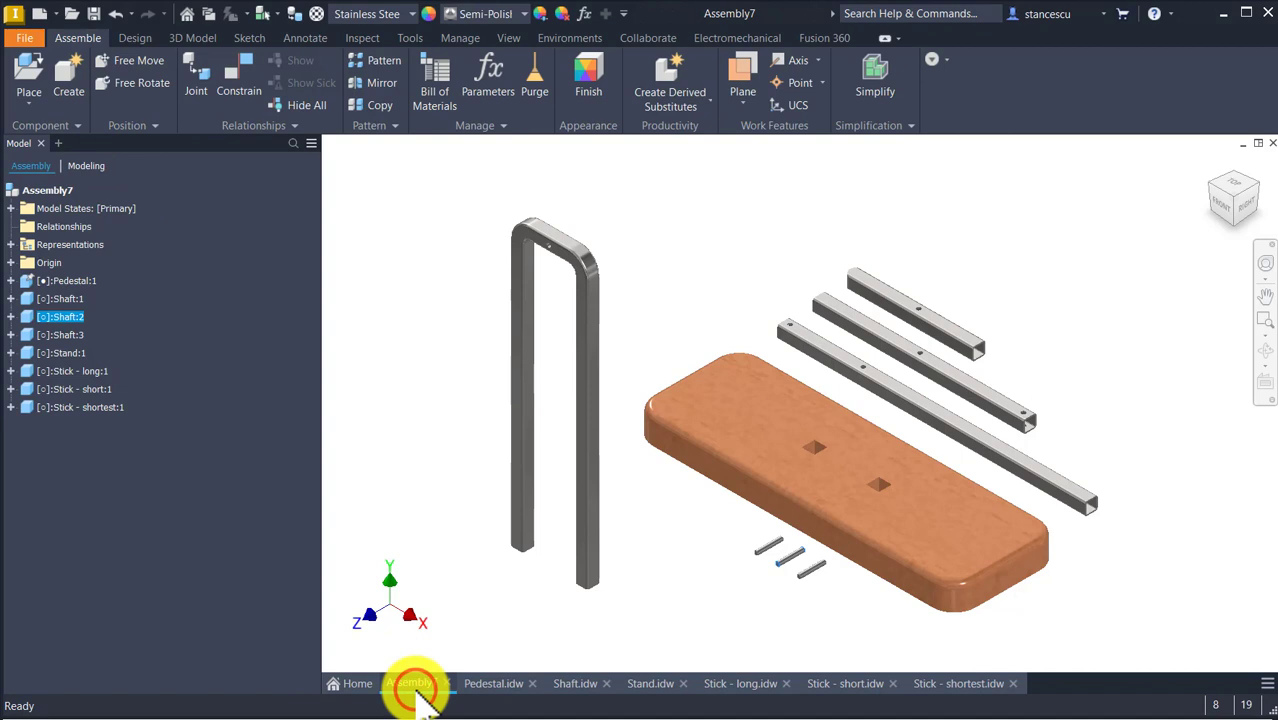
left_click(660, 318)
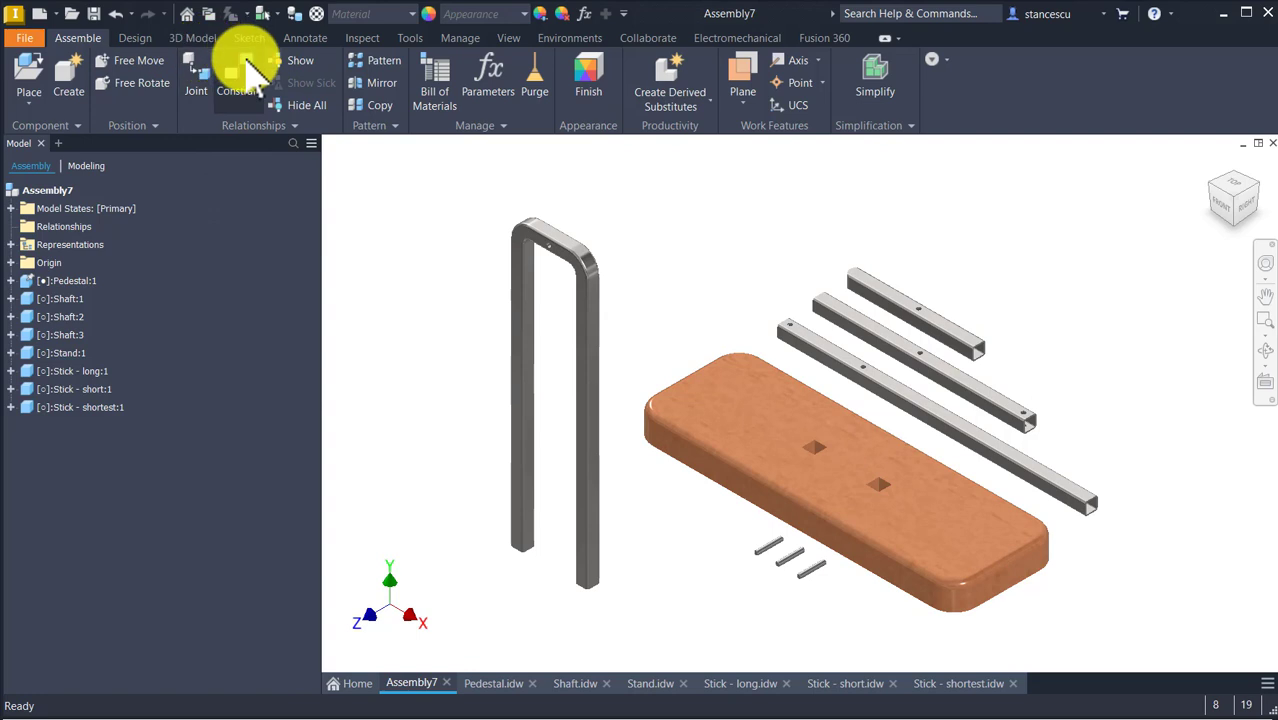
Add a flush constraint with 0 mm offset between the pedestal's underside and the end face of a stand leg
left_click(242, 68)
left_click(560, 281)
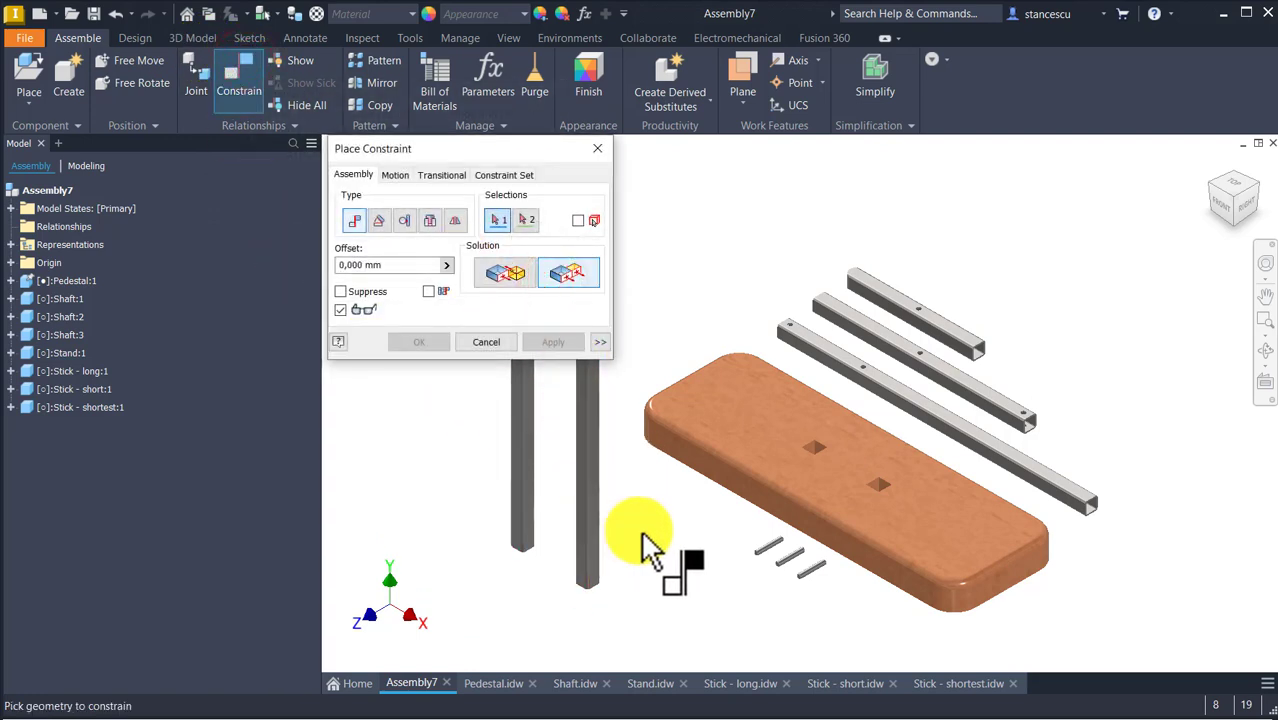
mouse_move(660, 488)
middle_mouse_down("shift")
mouse_move(675, 541)
mouse_move(697, 480)
mouse_move(628, 568)
middle_mouse_up("shift")
left_click(713, 476)
scroll(628, 568, "up", 3)
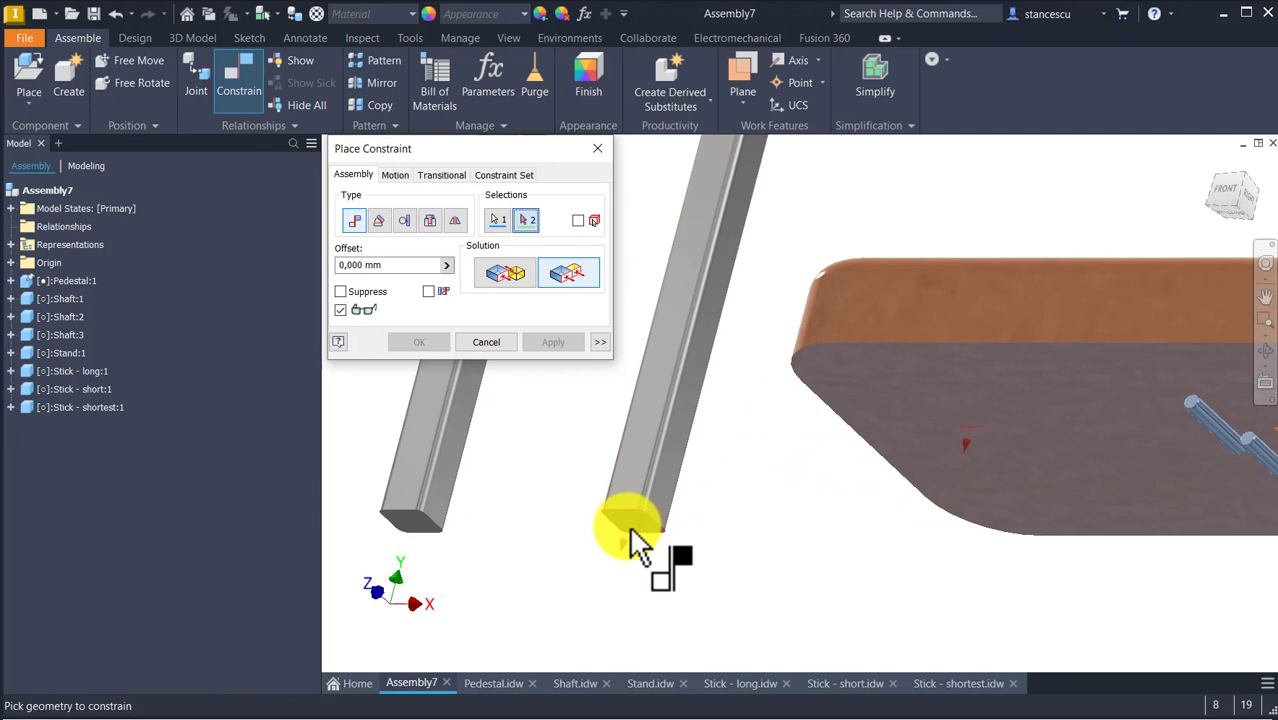
left_click(630, 530)
left_click(564, 342)
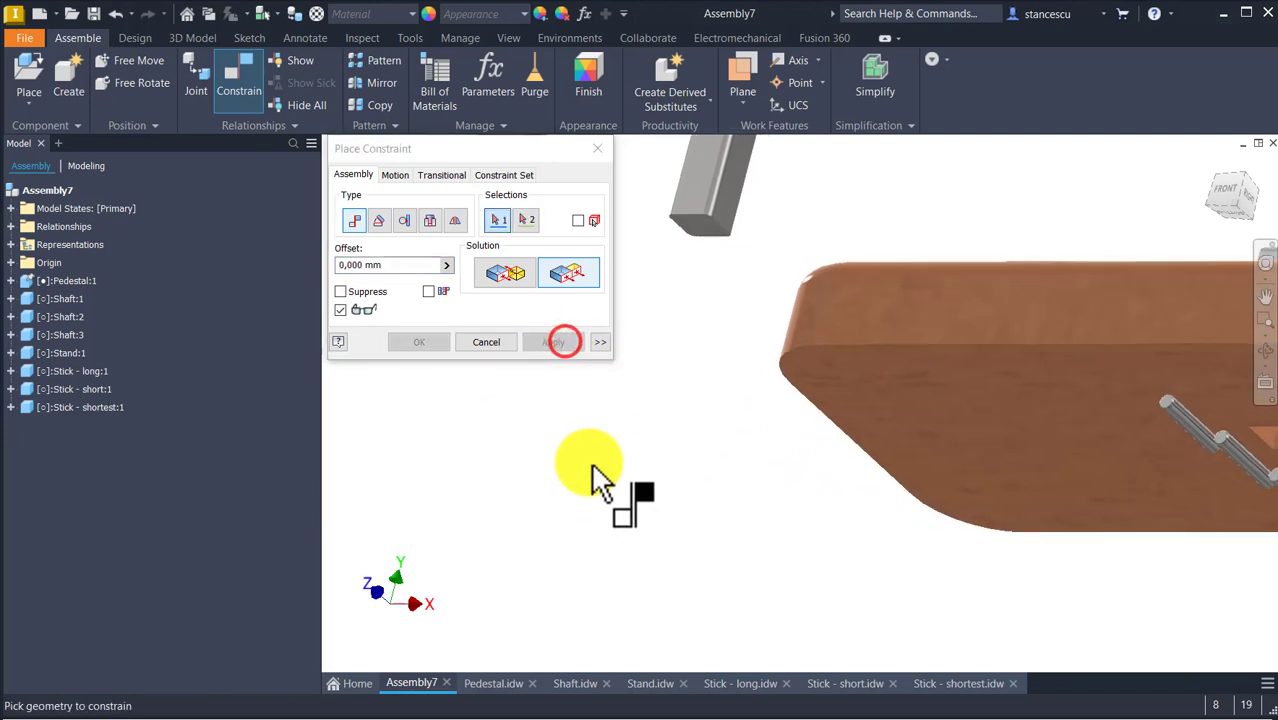
scroll(600, 468, "down", 4)
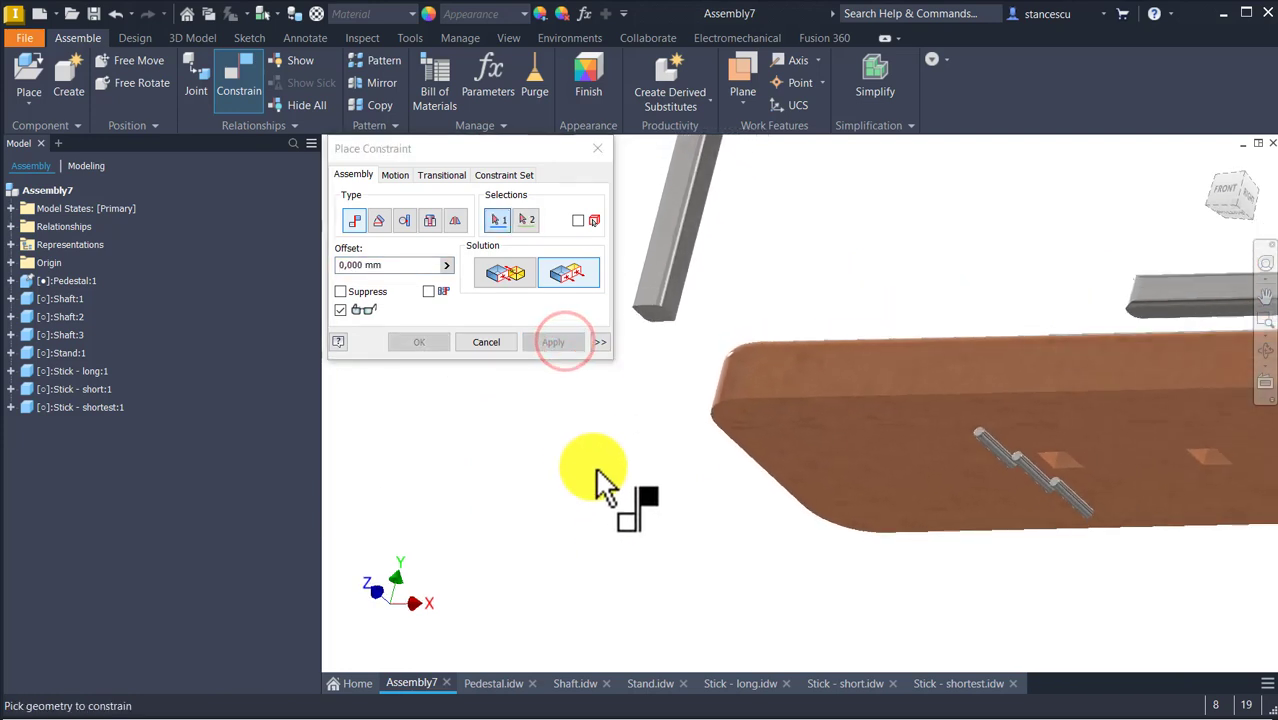
Mate a side face of the stand leg to the matching wall of the pedestal's square hole with 0 mm offset, and finish constraining
left_click(505, 276)
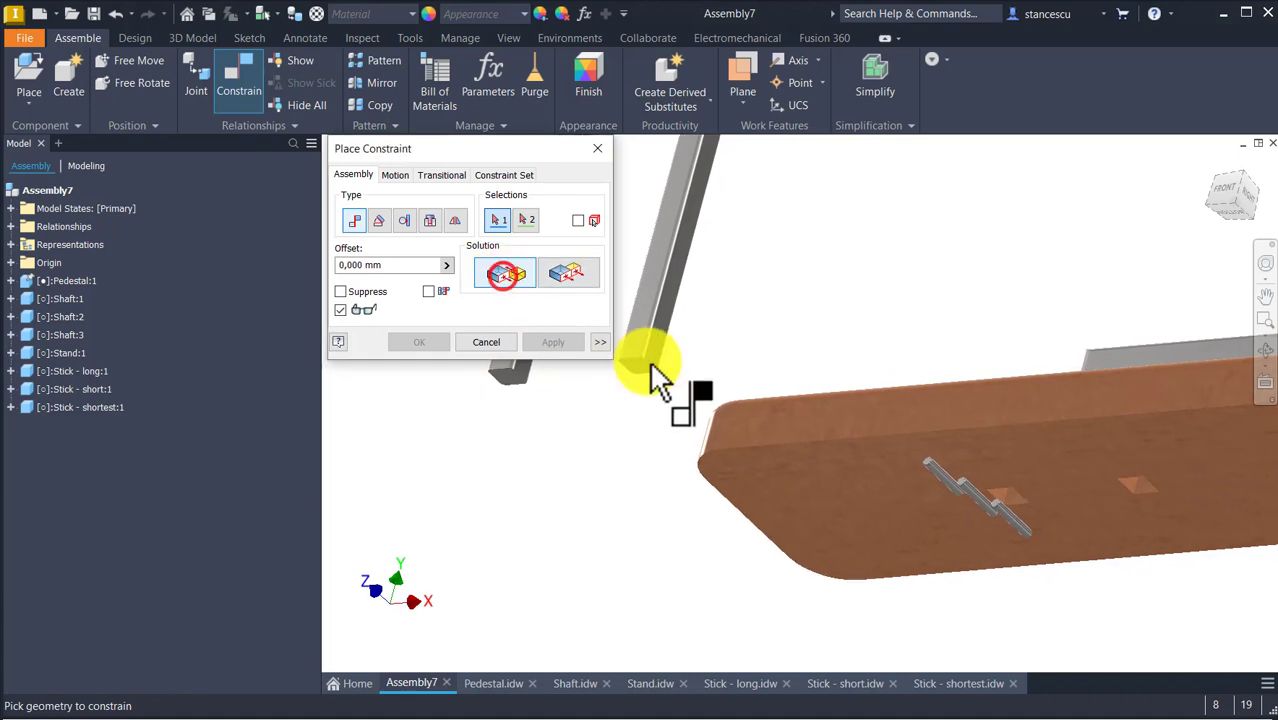
left_click(655, 352)
middle_click_drag(856, 542, 1120, 545, "shift")
left_click(1120, 548)
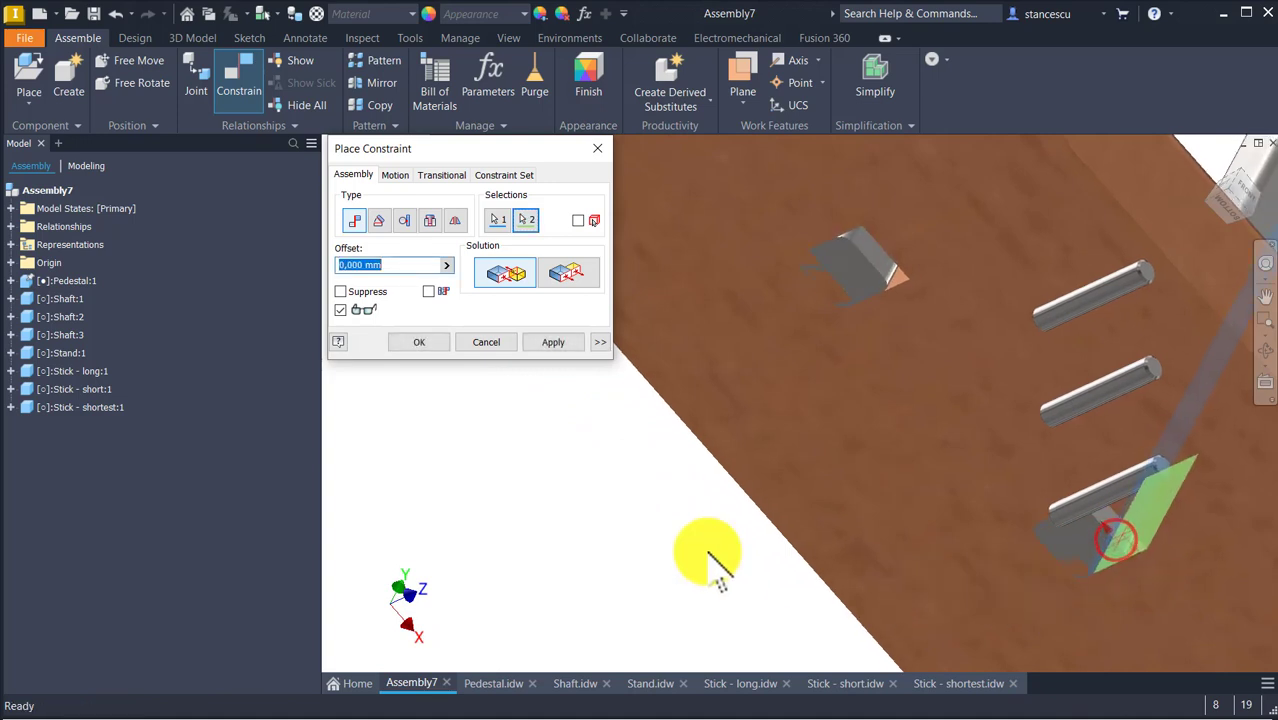
left_click(540, 345)
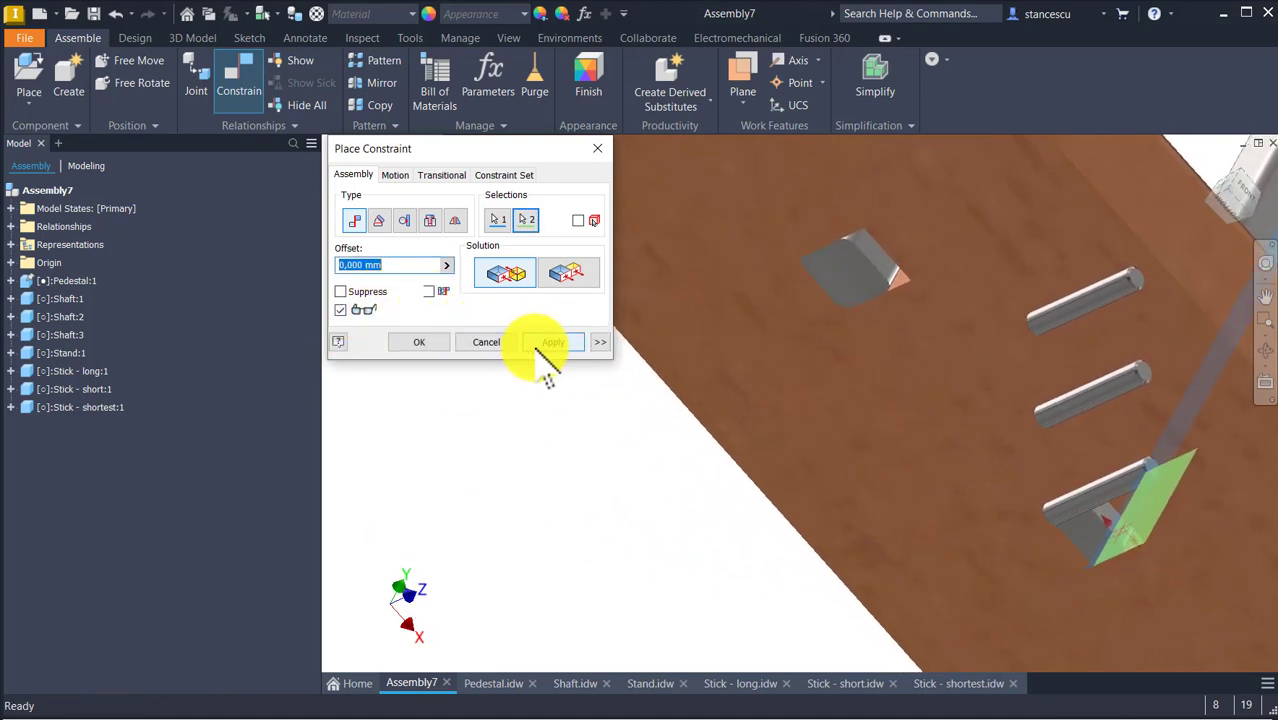
middle_click_drag(545, 355, 478, 330, "shift")
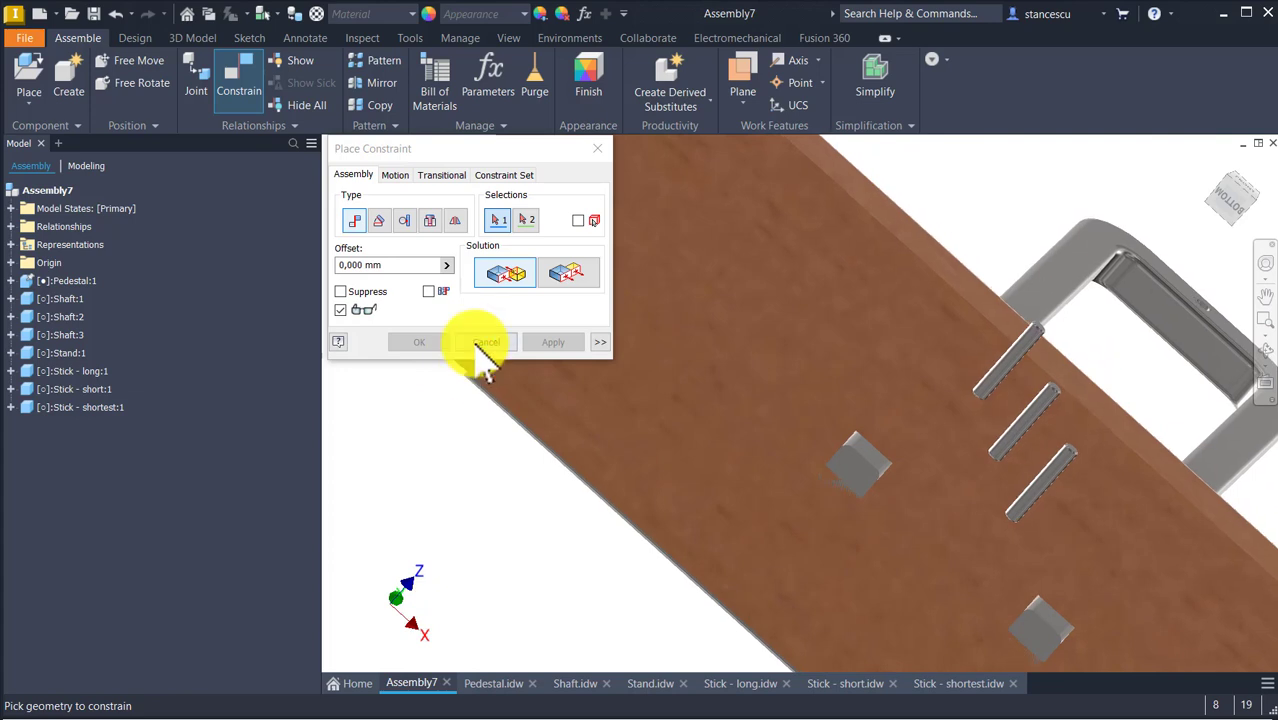
left_click(488, 342)
Move the partly constrained stand to check its remaining freedom relative to the pedestal
mouse_move(1076, 278)
left_mouse_down()
mouse_move(1050, 228)
mouse_move(1066, 273)
mouse_move(1067, 252)
mouse_move(1039, 311)
left_mouse_up()
left_click_drag(1040, 300, 1055, 277)
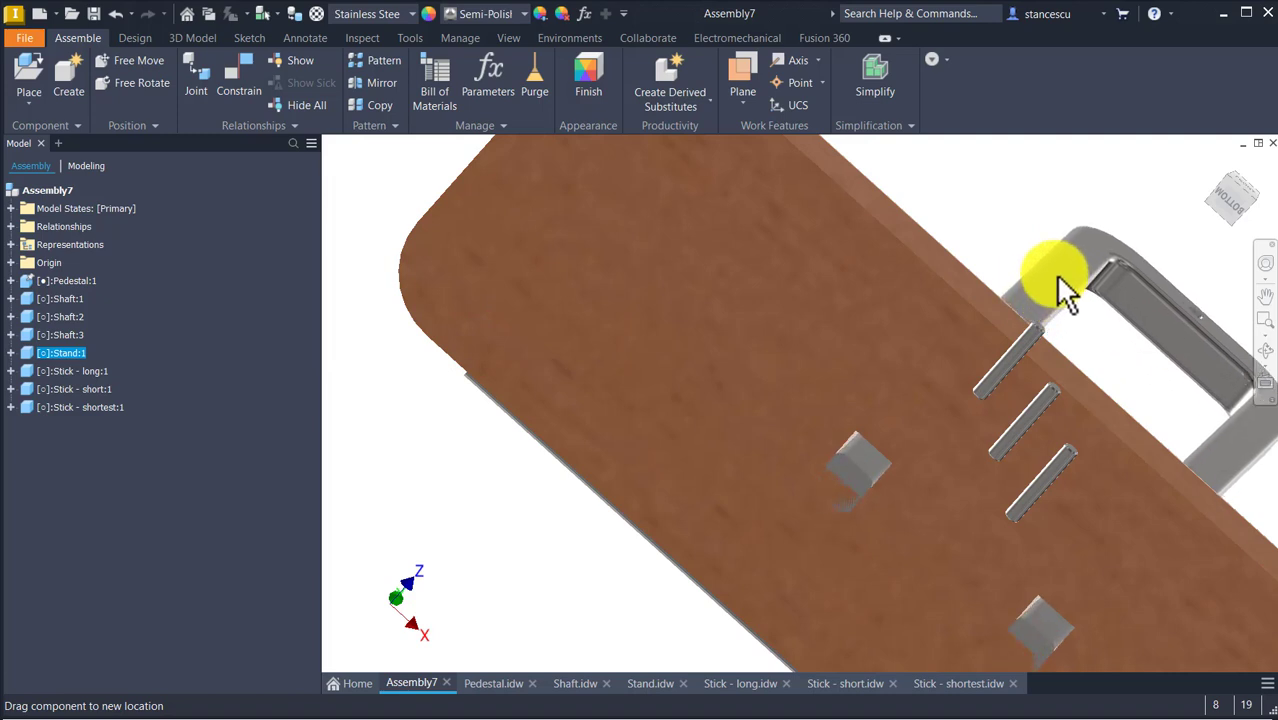
left_click(475, 562)
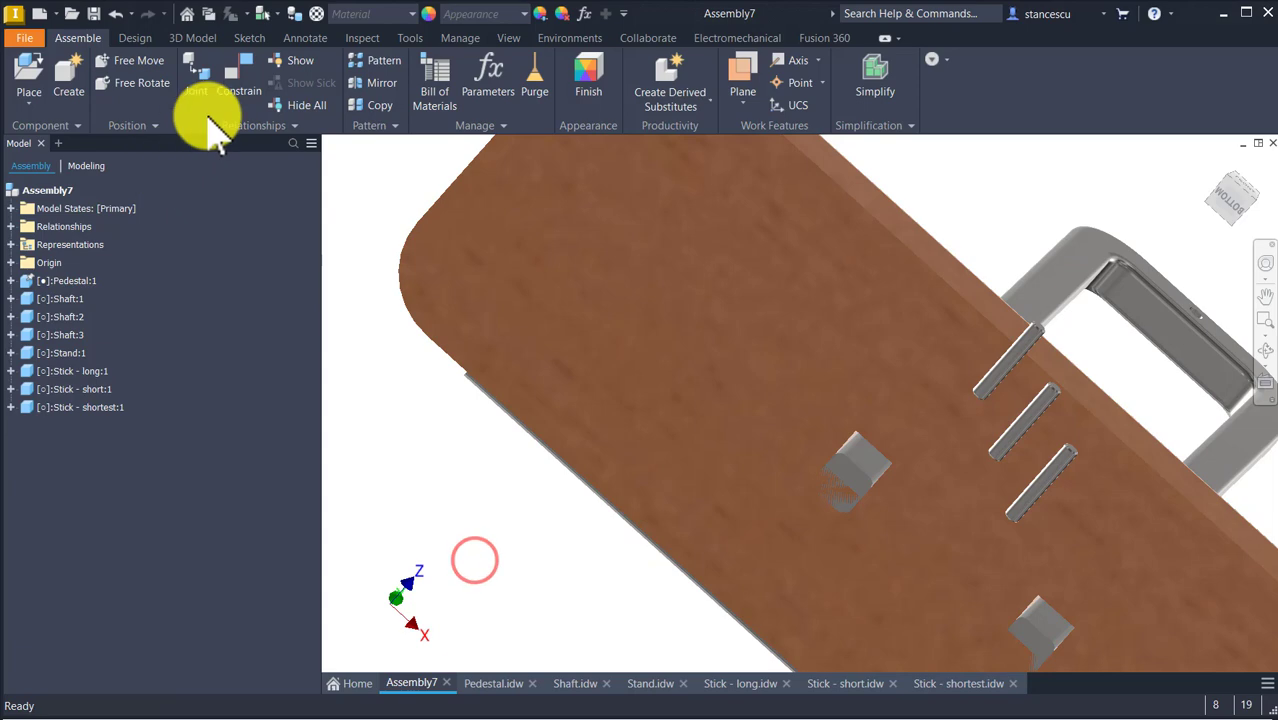
Mate another side face of the stand leg to the adjacent wall of the pedestal's square hole with 0 mm offset
left_click(240, 80)
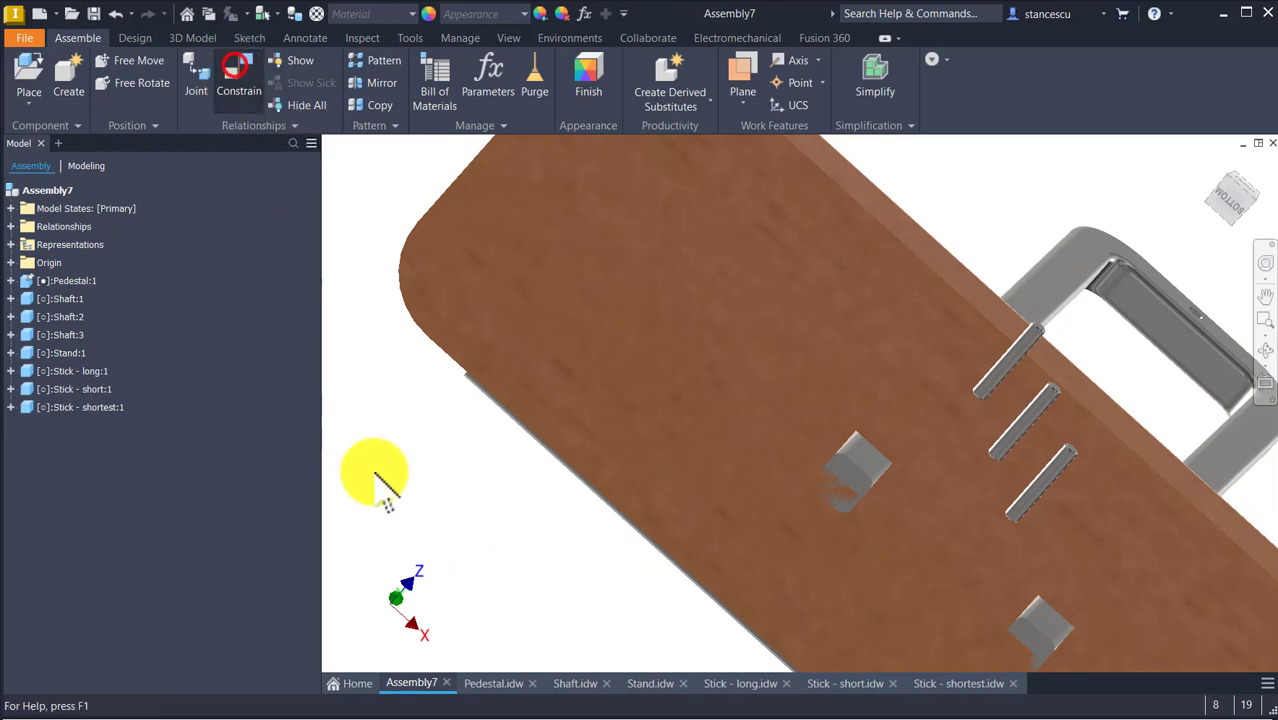
scroll(785, 643, "up", 3)
left_click(902, 490)
middle_click_drag(902, 486, 755, 525, "shift")
left_click(757, 527)
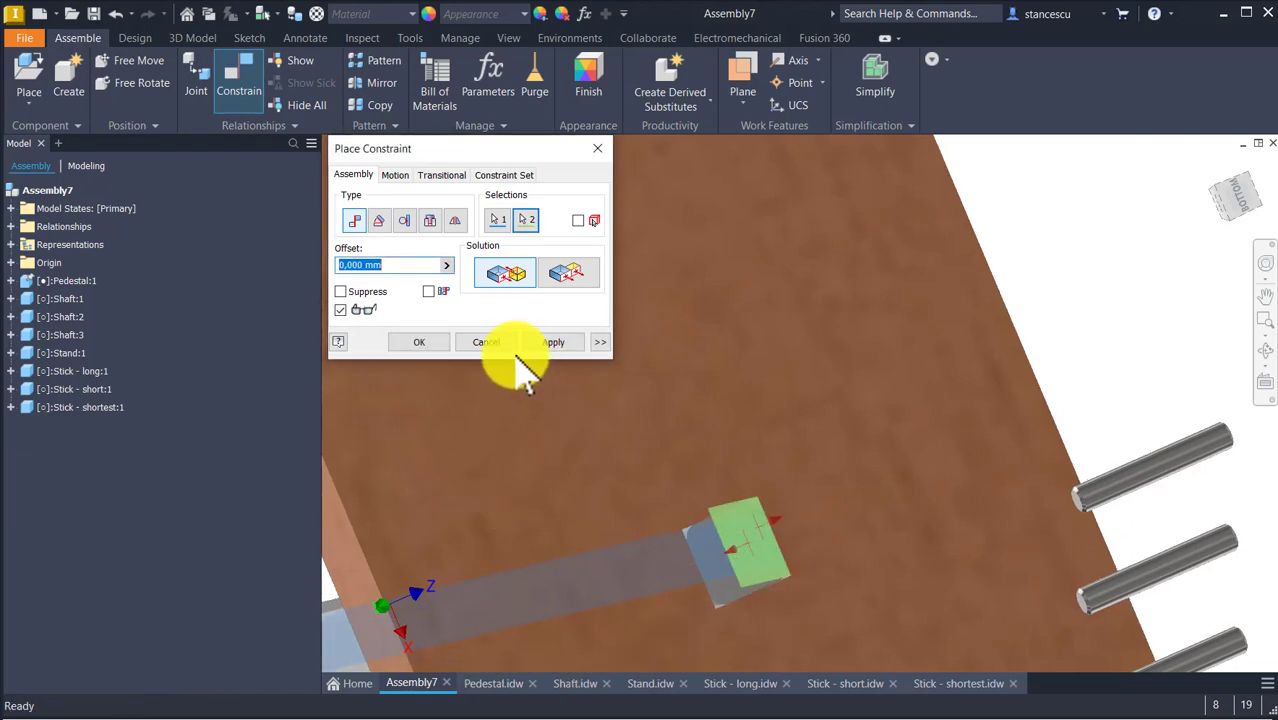
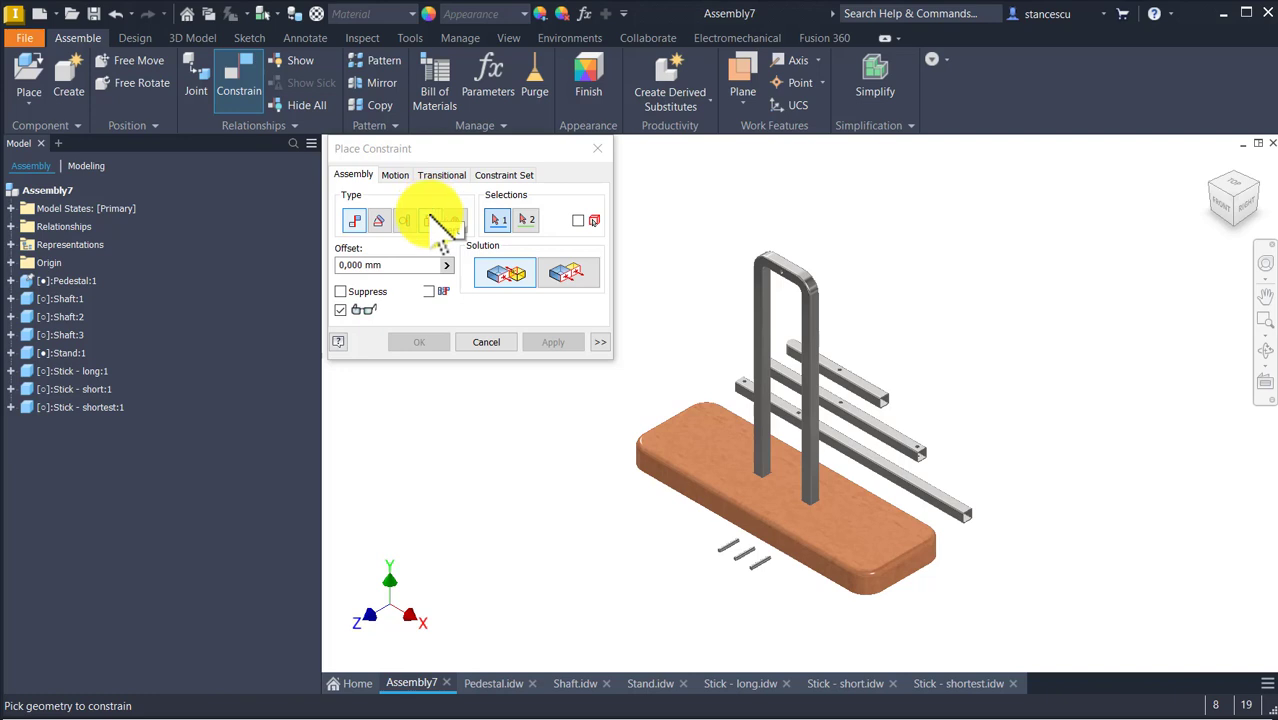
Add an opposed insert constraint with 0 mm offset between the long stick's inner hole and the hole atop the stand
left_click(430, 220)
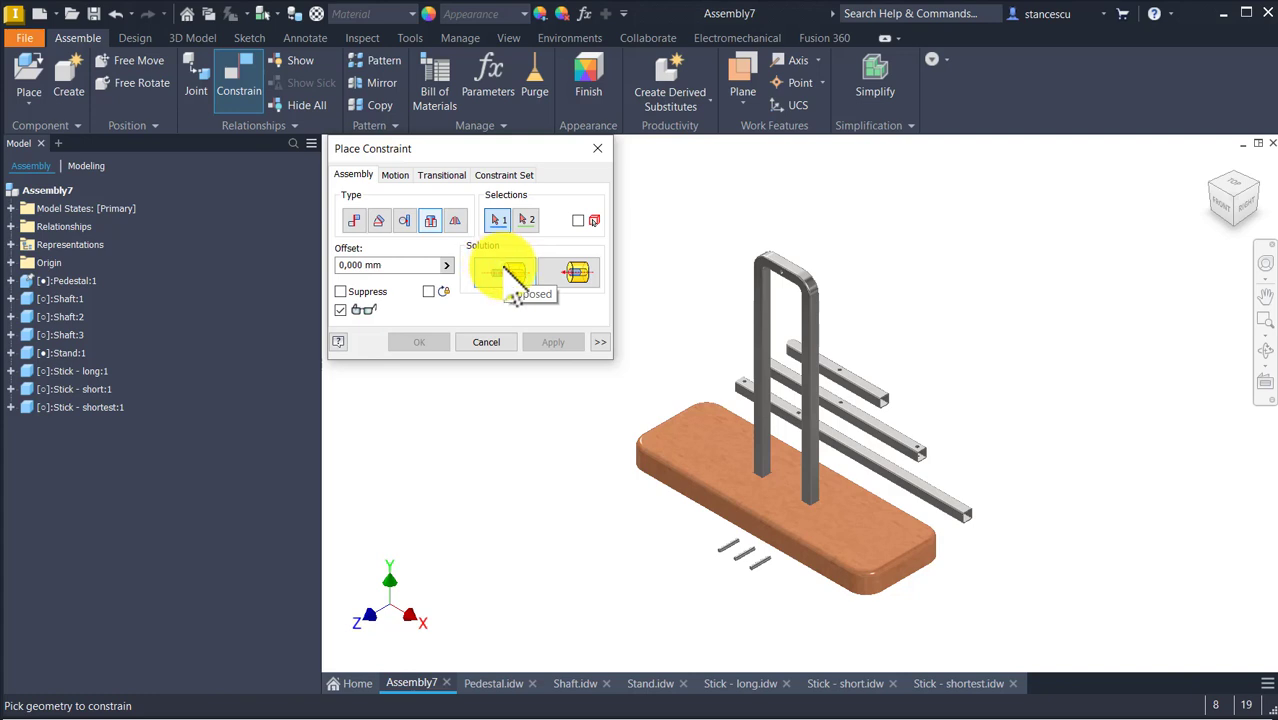
scroll(568, 479, "down", 3)
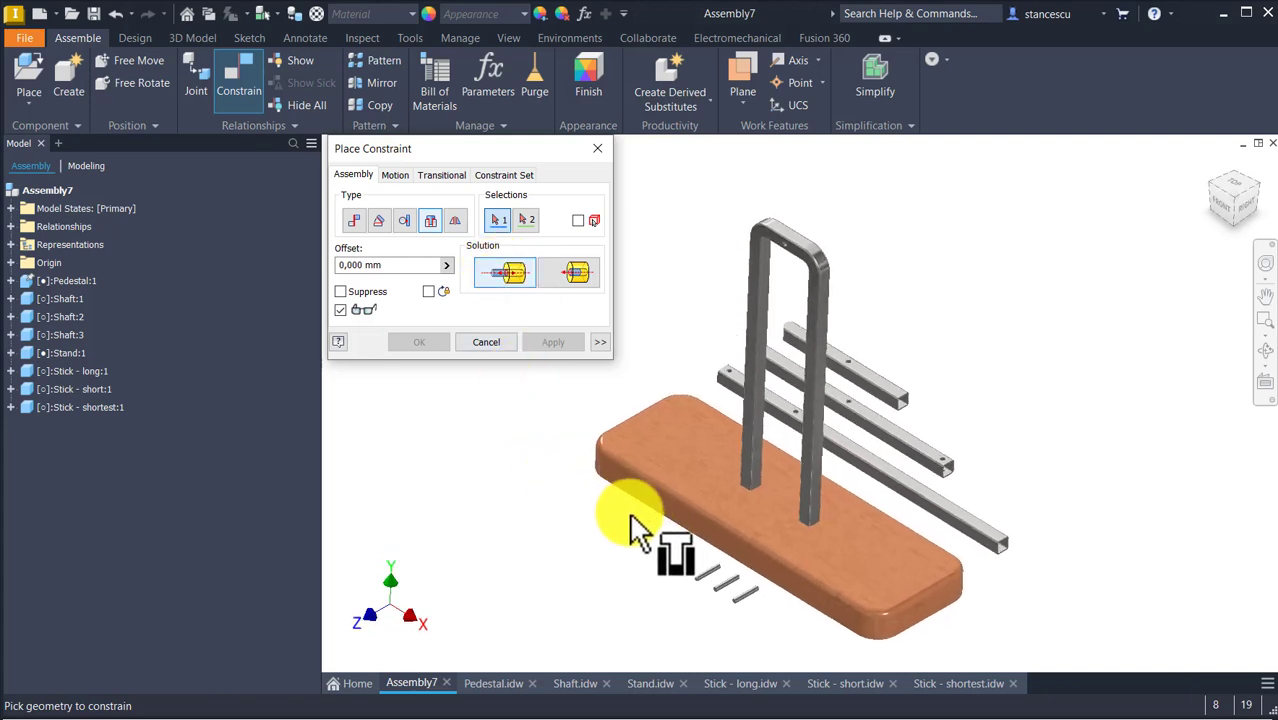
scroll(636, 566, "down", 3)
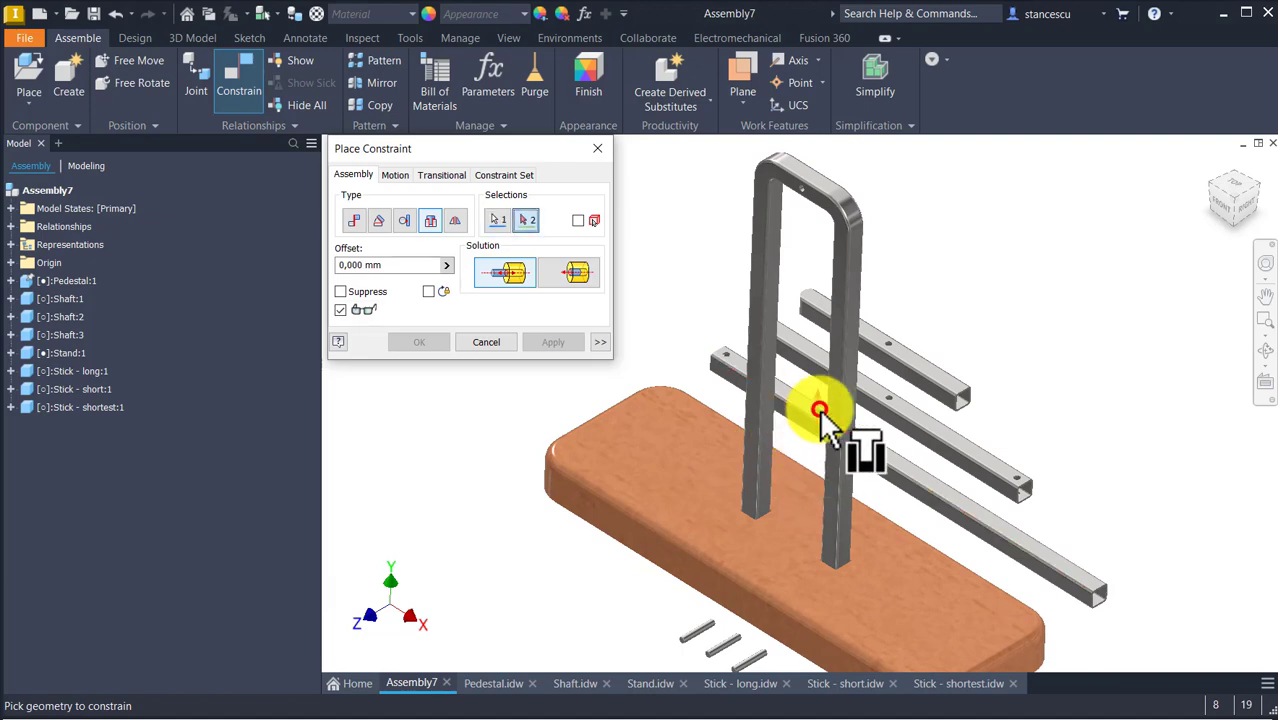
scroll(818, 410, "down", 3)
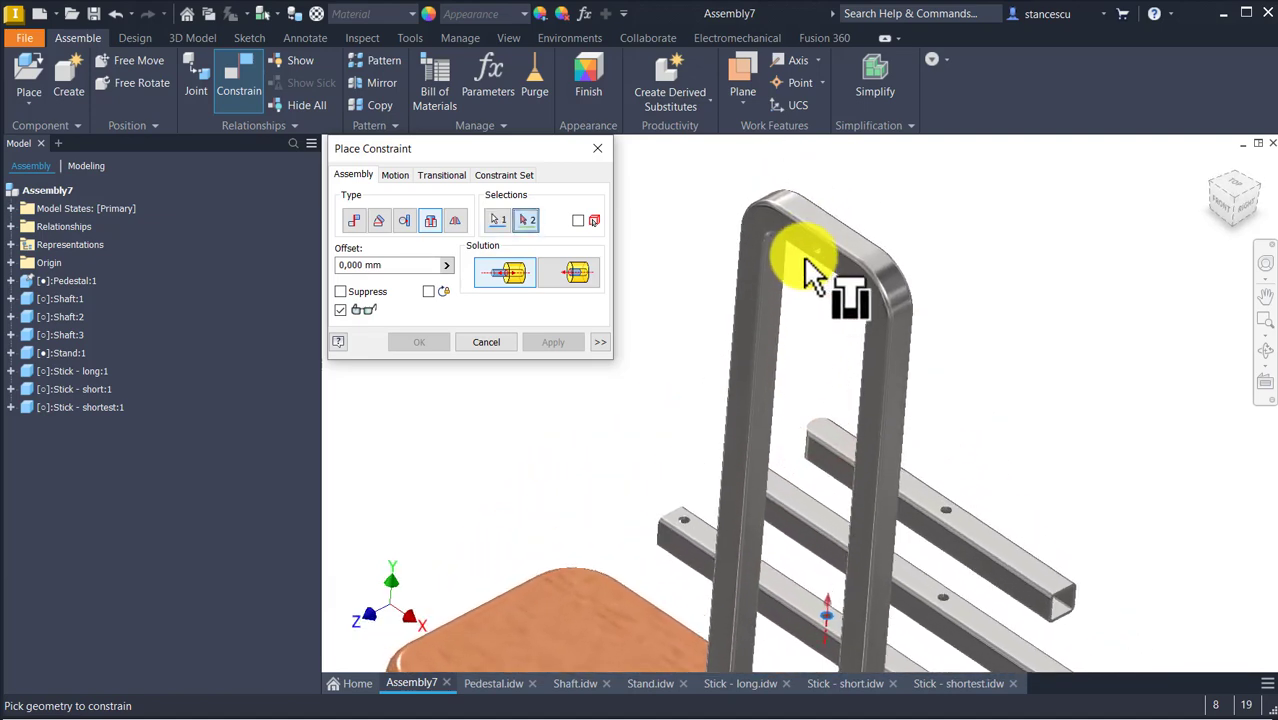
left_click(819, 248)
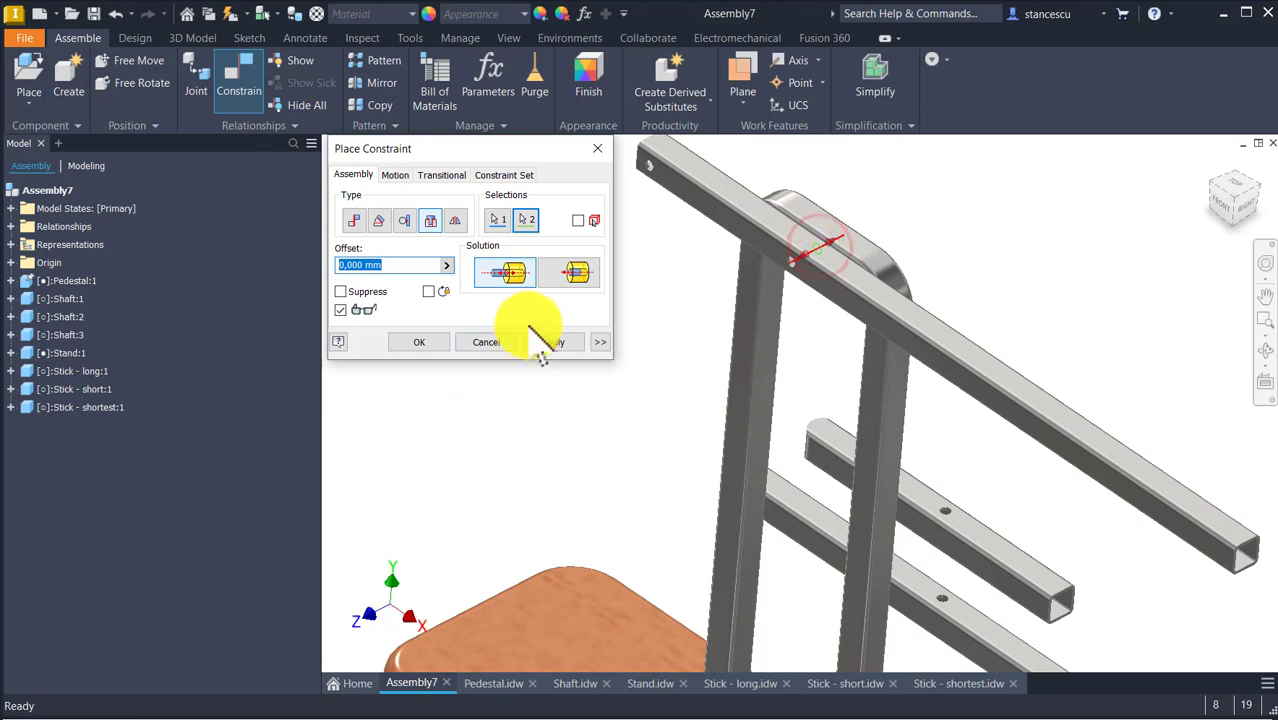
left_click(556, 342)
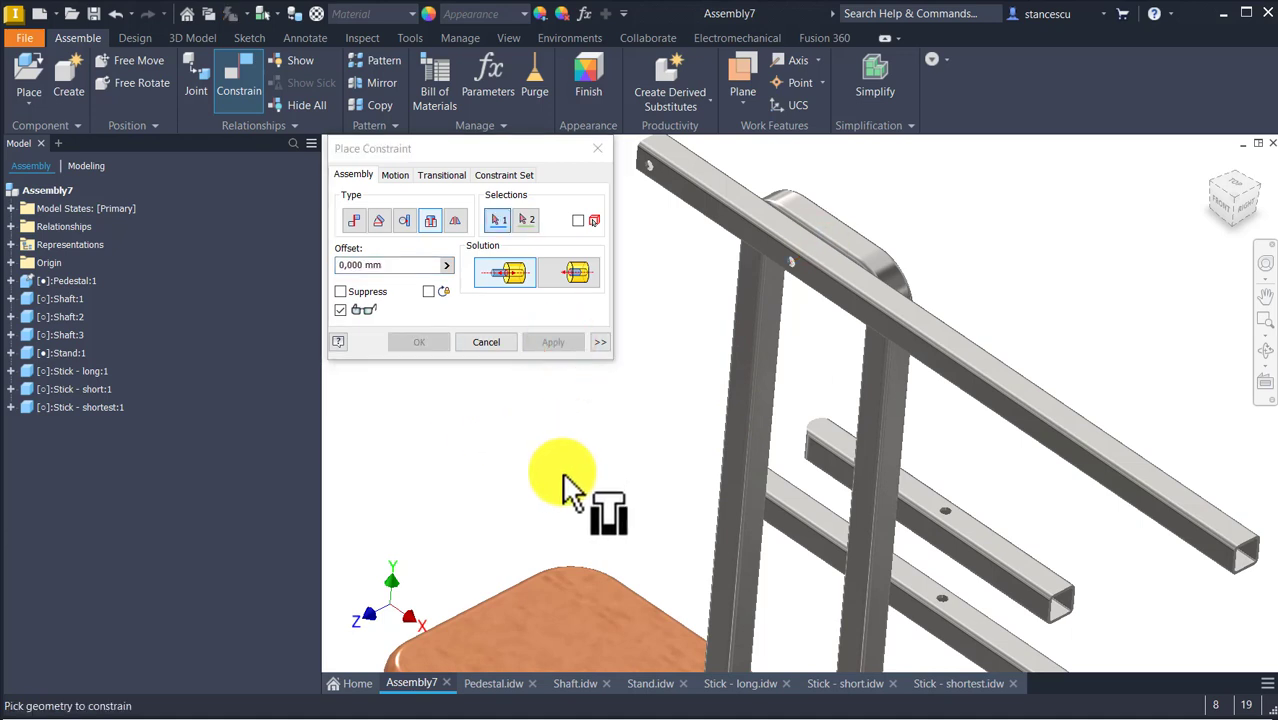
Add an opposed insert constraint with 0 mm offset between the short stick's middle hole and the long stick's end hole
mouse_move(565, 485)
middle_mouse_down("shift")
mouse_move(585, 514)
mouse_move(984, 608)
mouse_move(993, 622)
mouse_move(940, 640)
mouse_move(940, 555)
mouse_move(902, 571)
mouse_move(748, 365)
mouse_move(733, 270)
middle_mouse_up("shift")
left_click(945, 547)
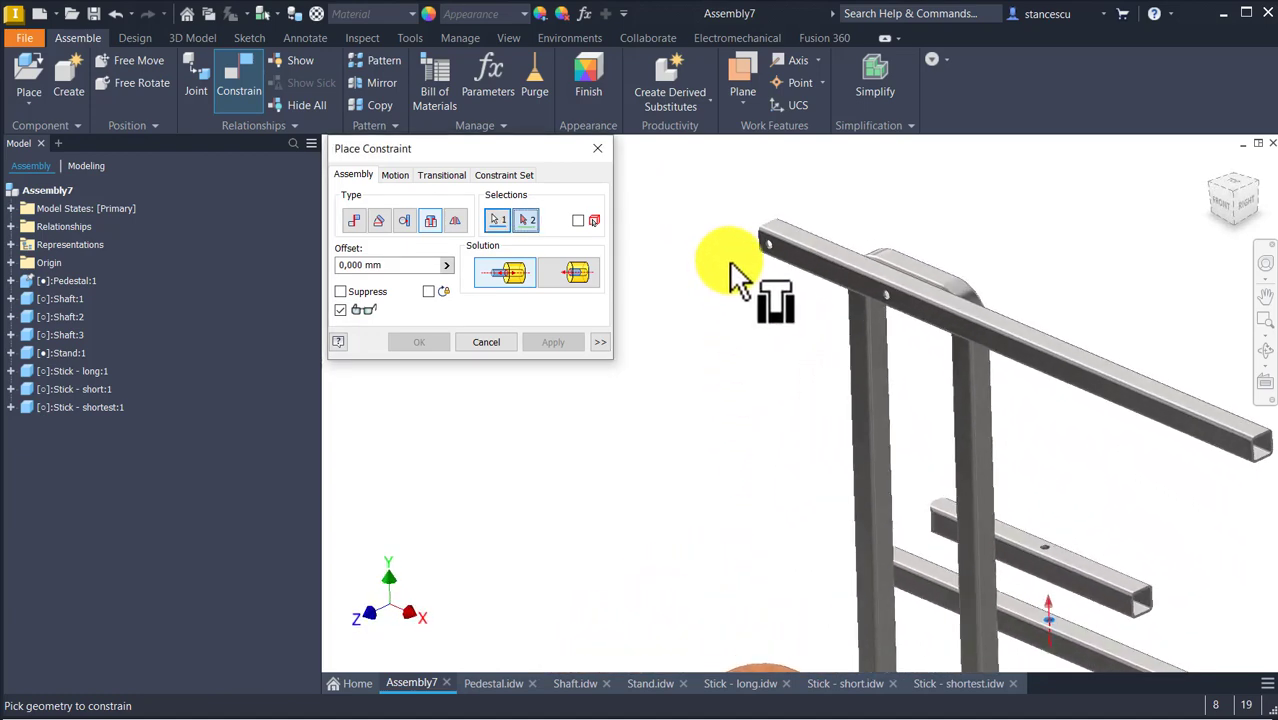
left_click(767, 243)
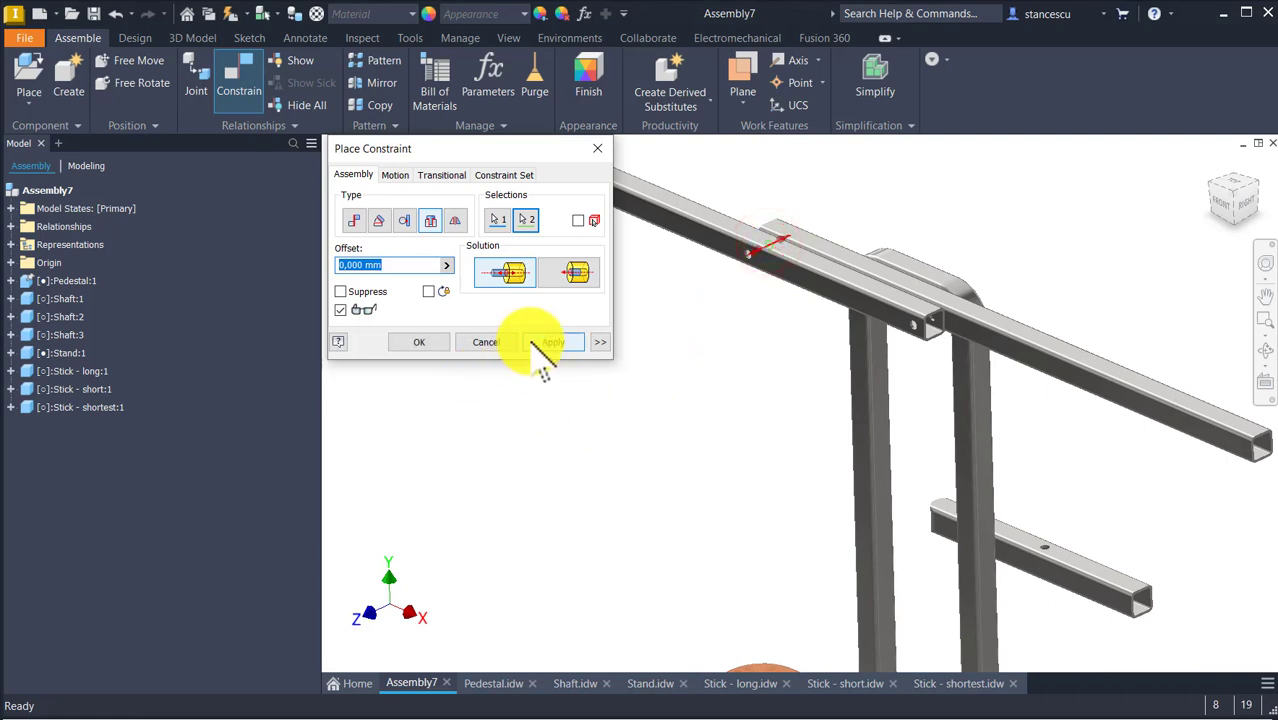
left_click(553, 342)
Add an opposed insert constraint with 0 mm offset between the shortest stick's hole and the short stick's end hole
middle_click_drag(979, 591, 1085, 565, "shift")
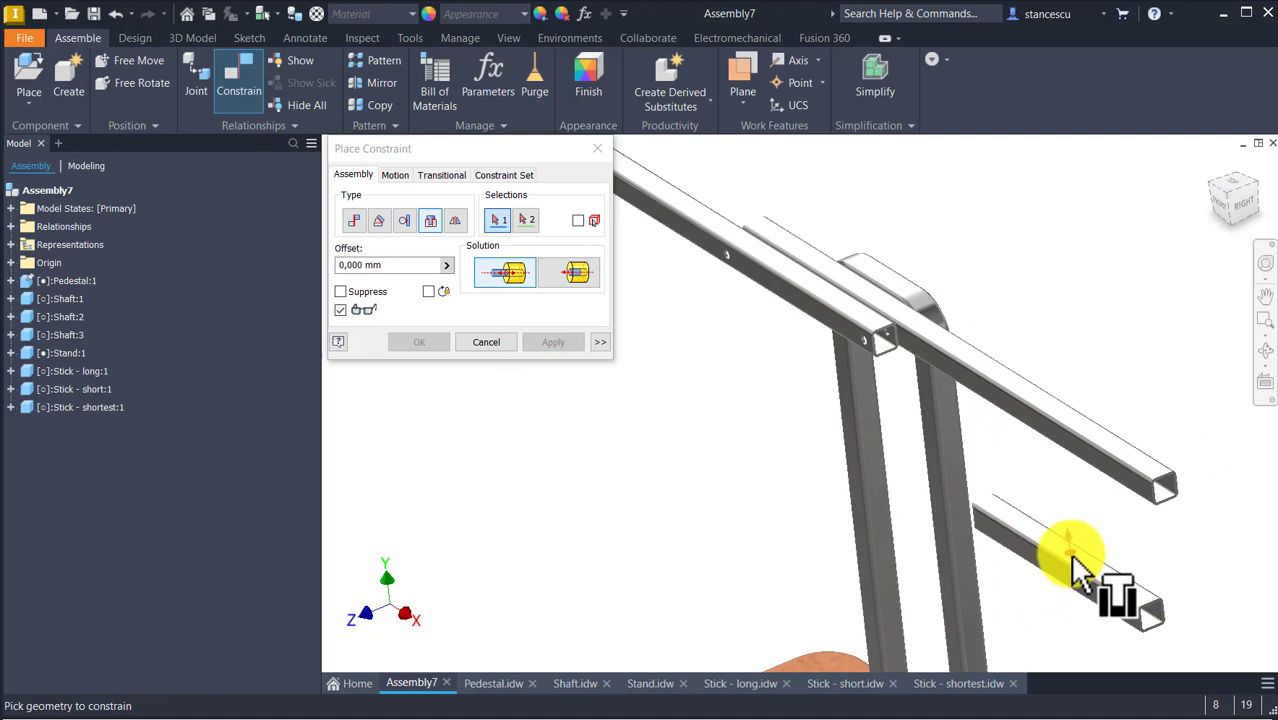
left_click(1073, 560)
middle_click_drag(1073, 560, 1070, 514, "shift")
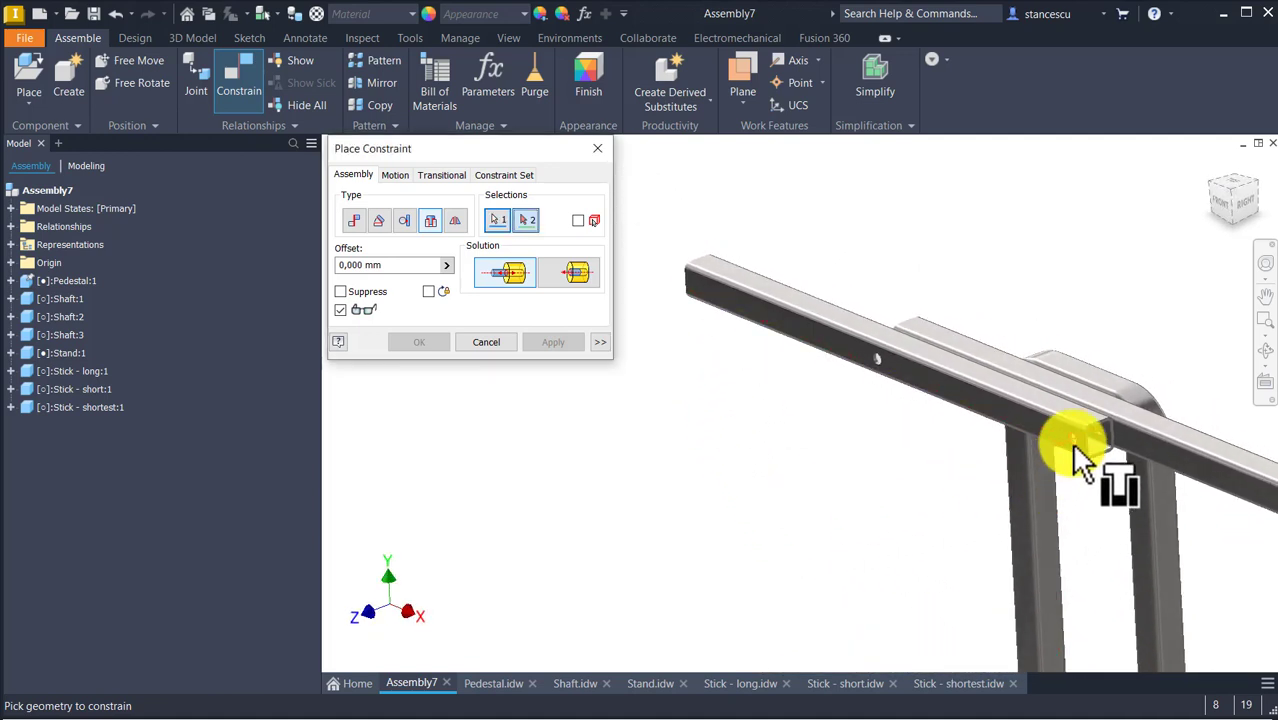
left_click(1072, 443)
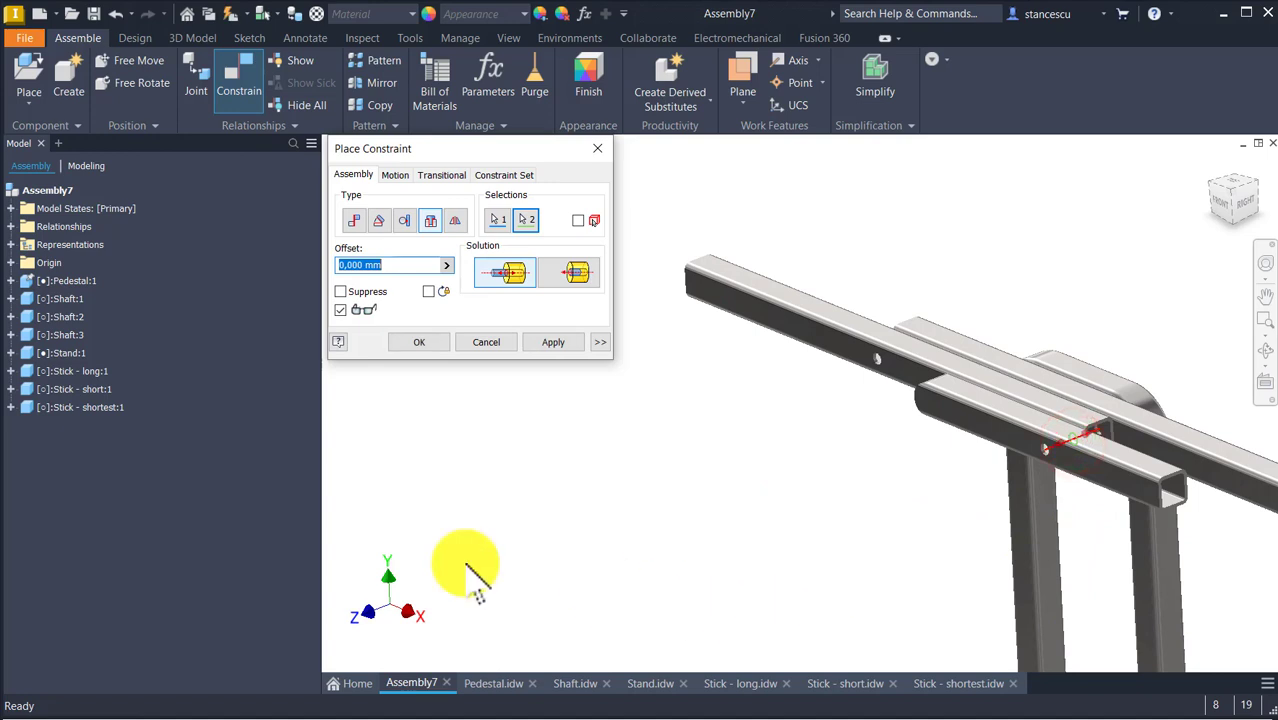
left_click(553, 342)
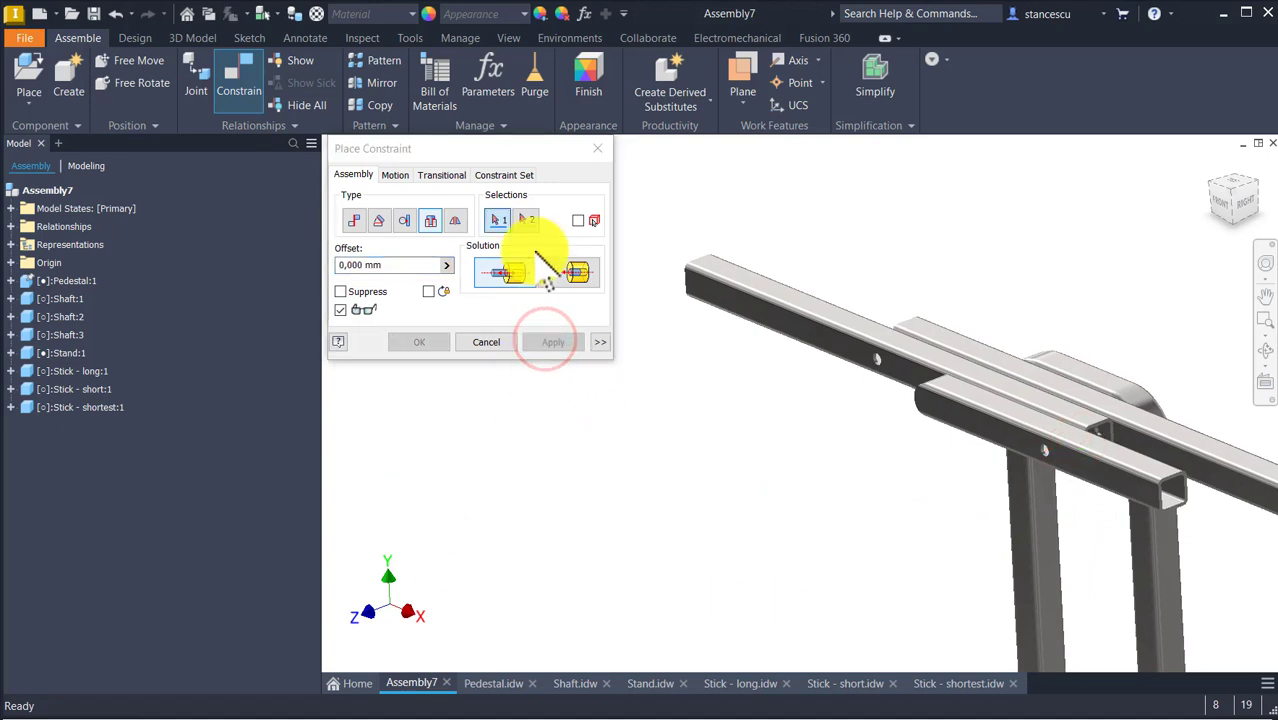
Add an aligned insert constraint with 0 mm offset between a shaft's end edge and the shortest stick's hole
left_click(566, 272)
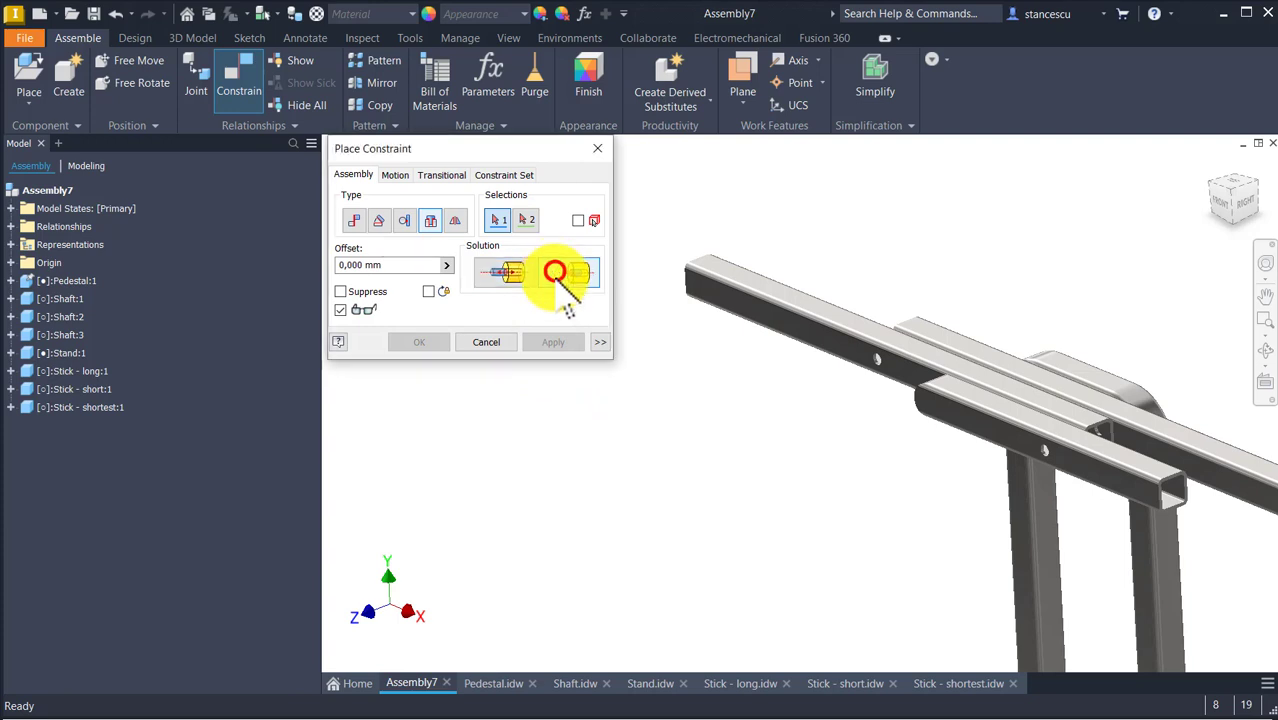
scroll(800, 560, "up", 5)
scroll(820, 606, "up", 5)
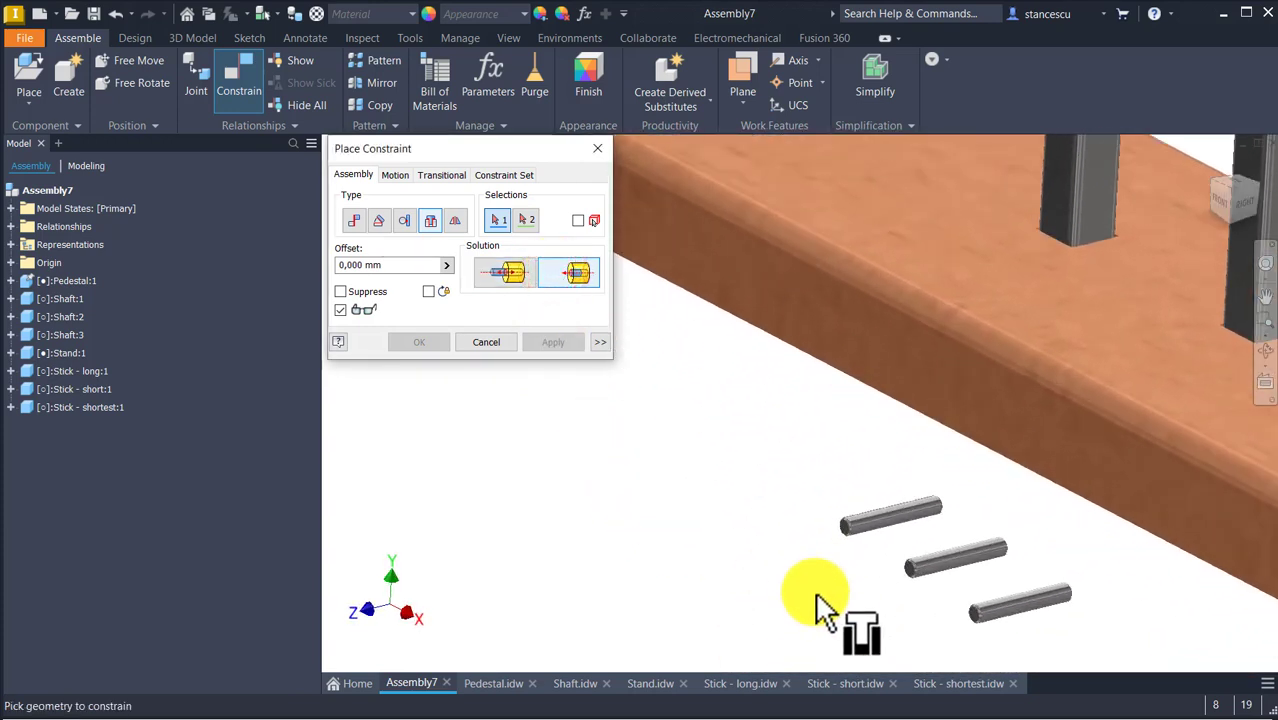
left_click(912, 556)
scroll(908, 556, "down", 2)
scroll(830, 560, "up", 5)
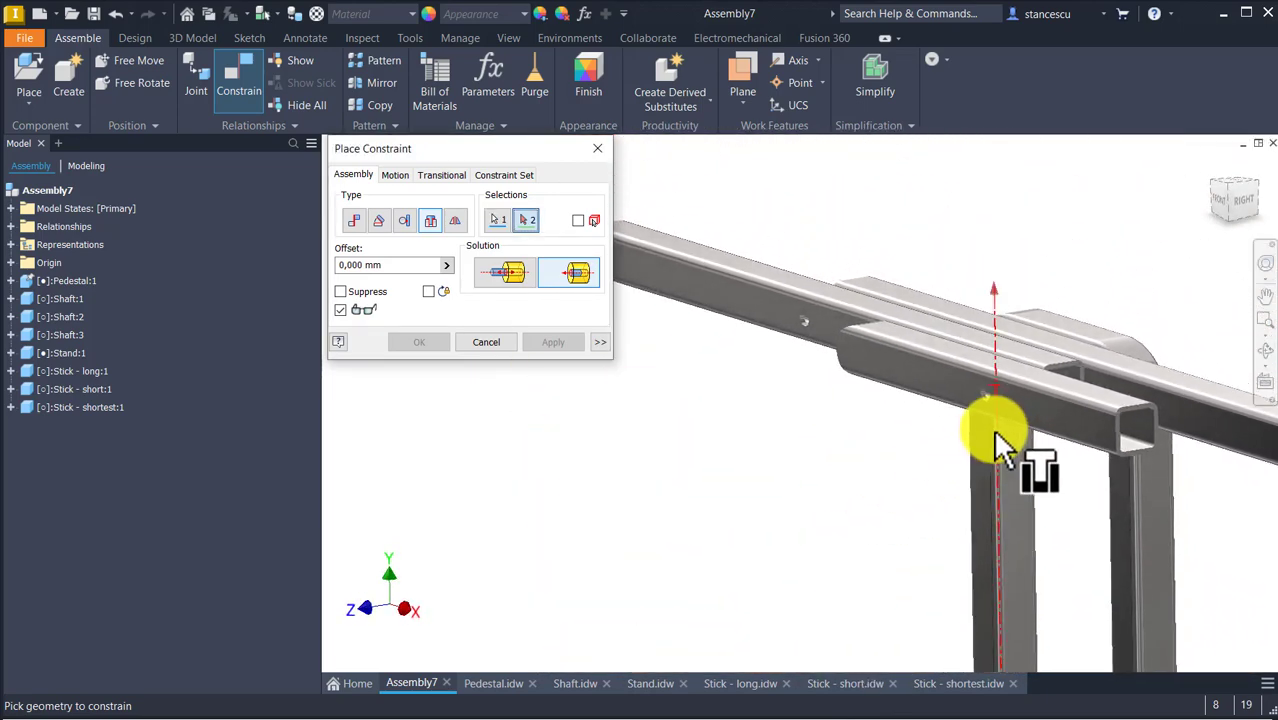
left_click(988, 399)
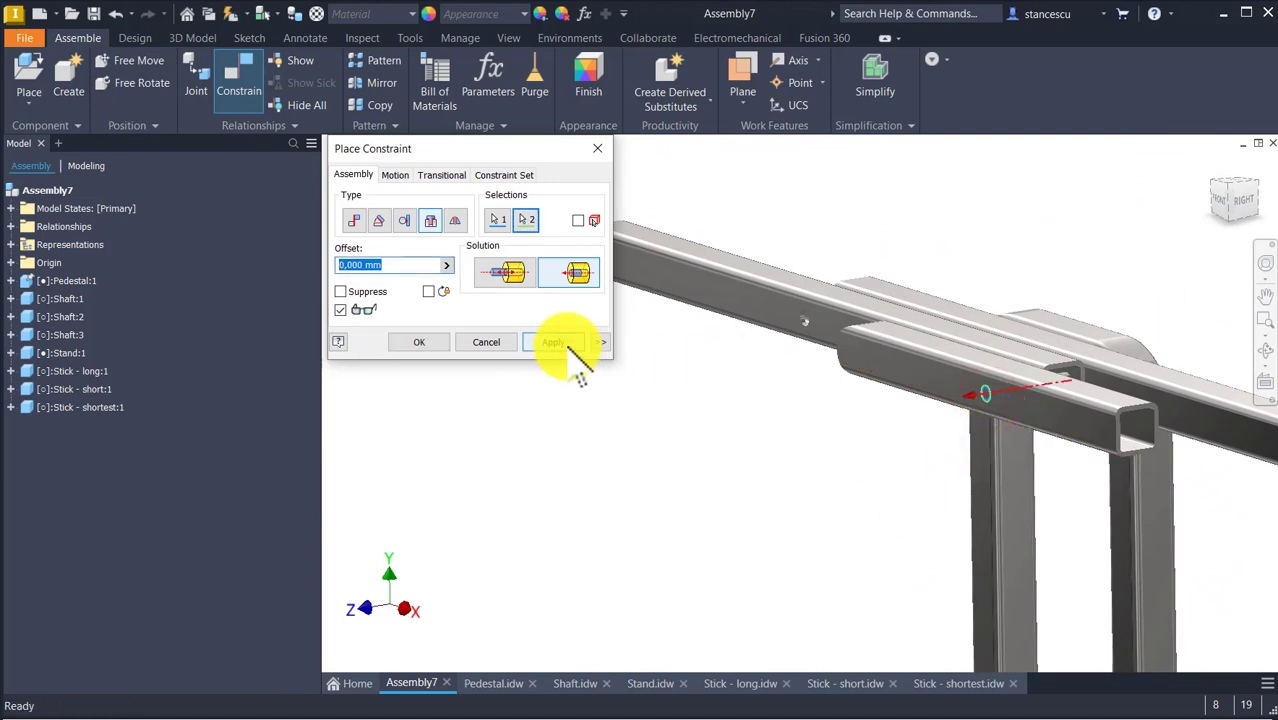
left_click(560, 342)
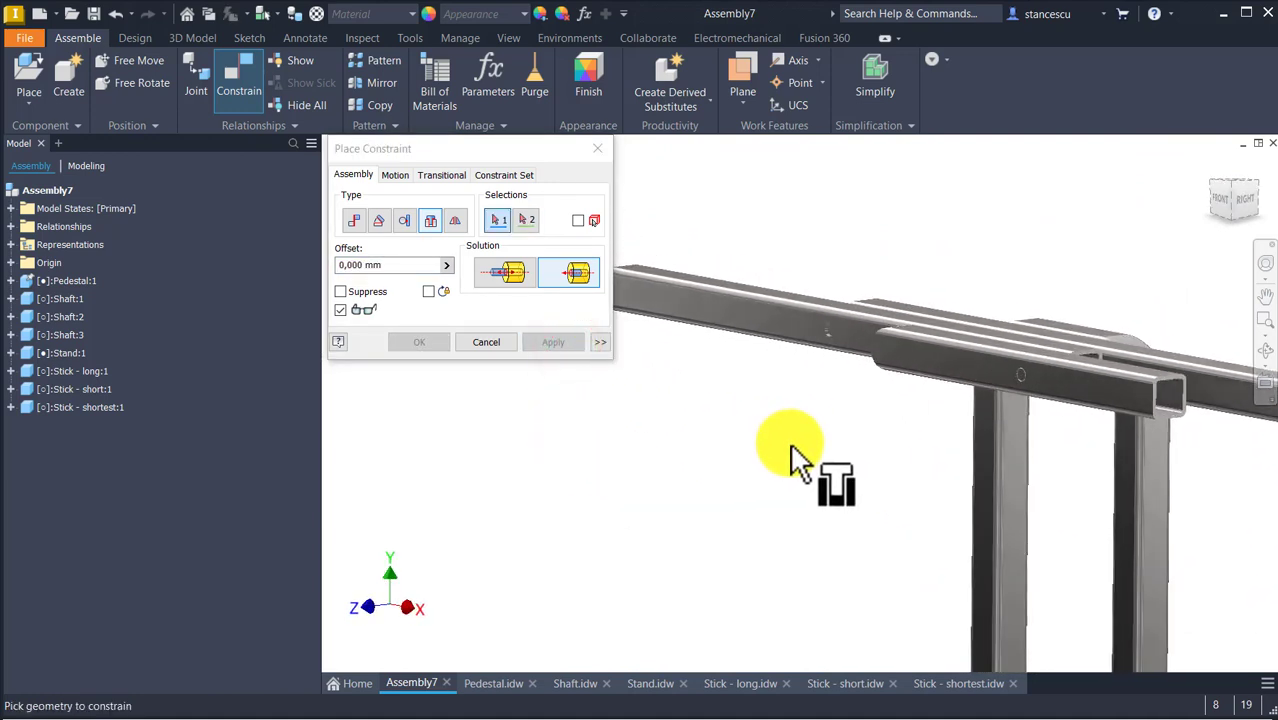
Add an aligned insert constraint with 0 mm offset between the second shaft's end edge and the short stick's middle hole
middle_click_drag(790, 460, 806, 566, "shift")
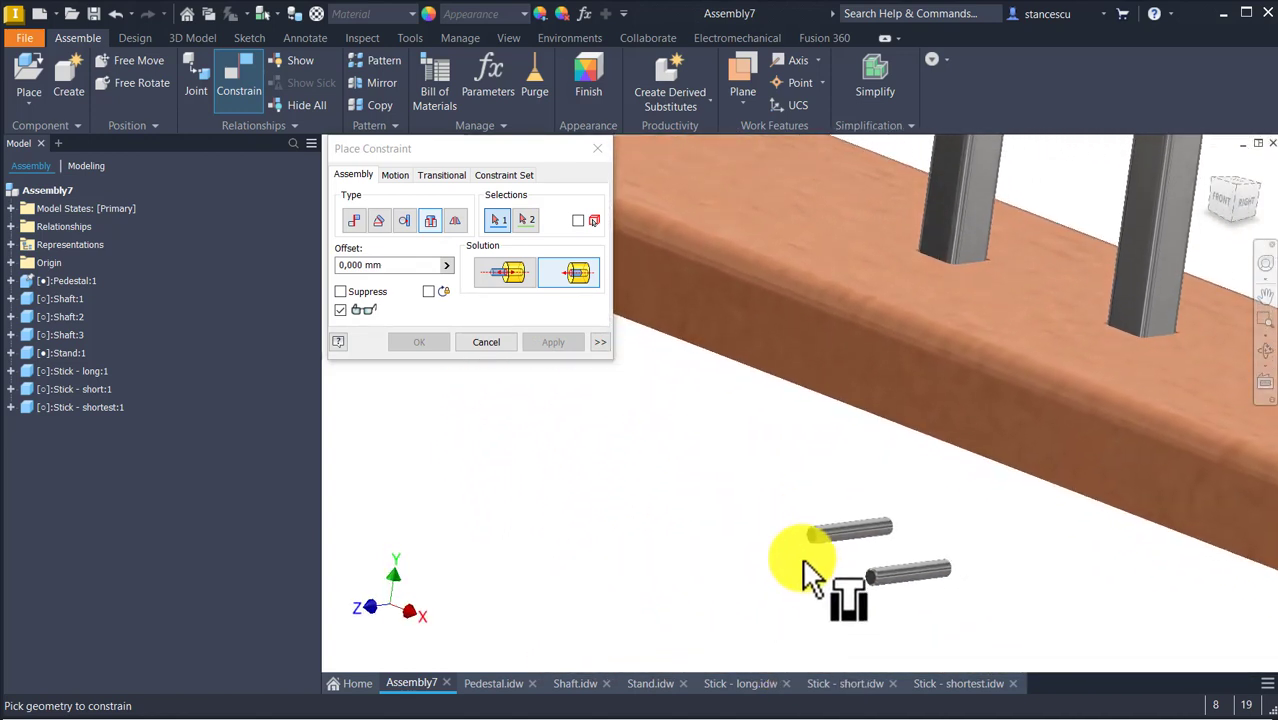
scroll(806, 566, "down", 8)
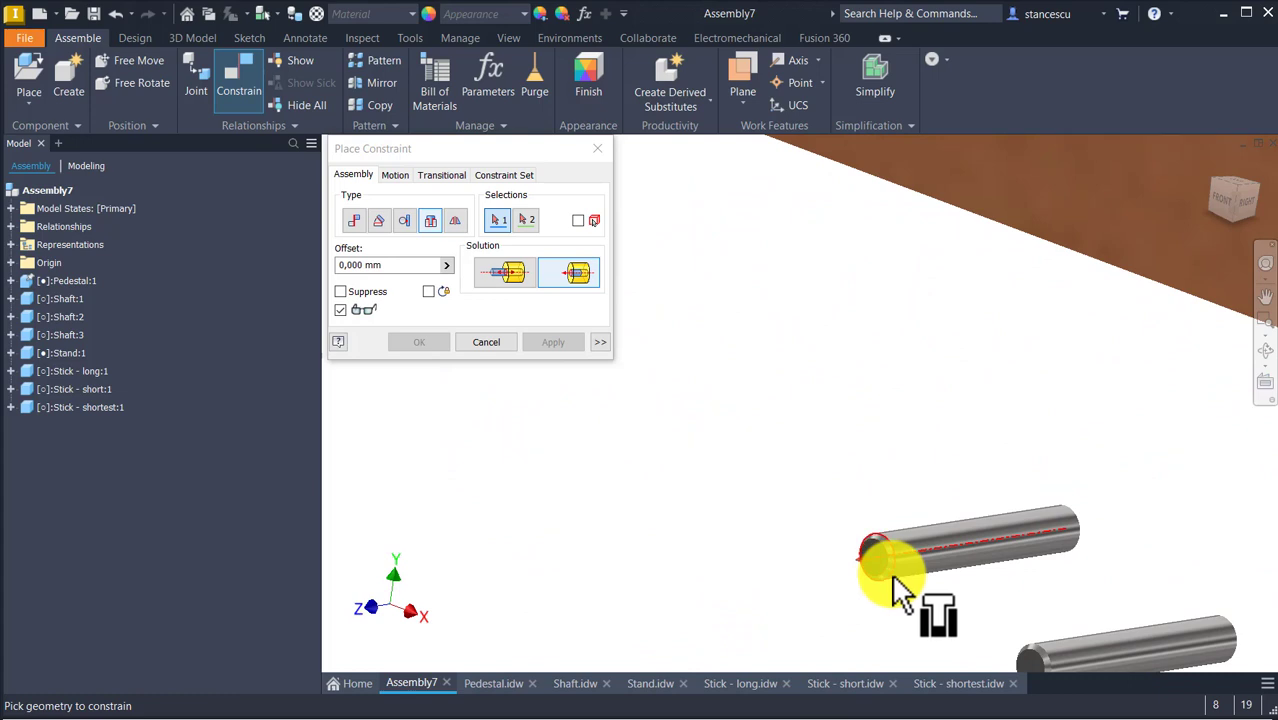
left_click(887, 580)
middle_click_drag(887, 580, 925, 415, "shift")
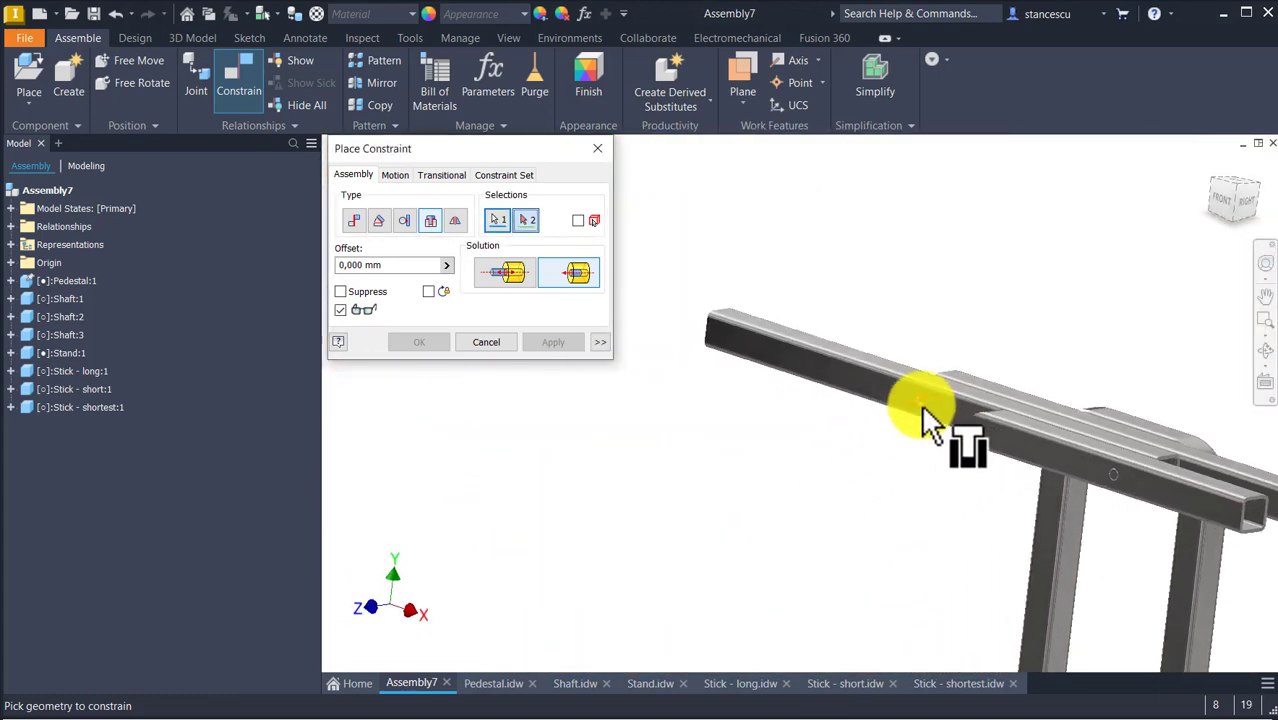
left_click(922, 413)
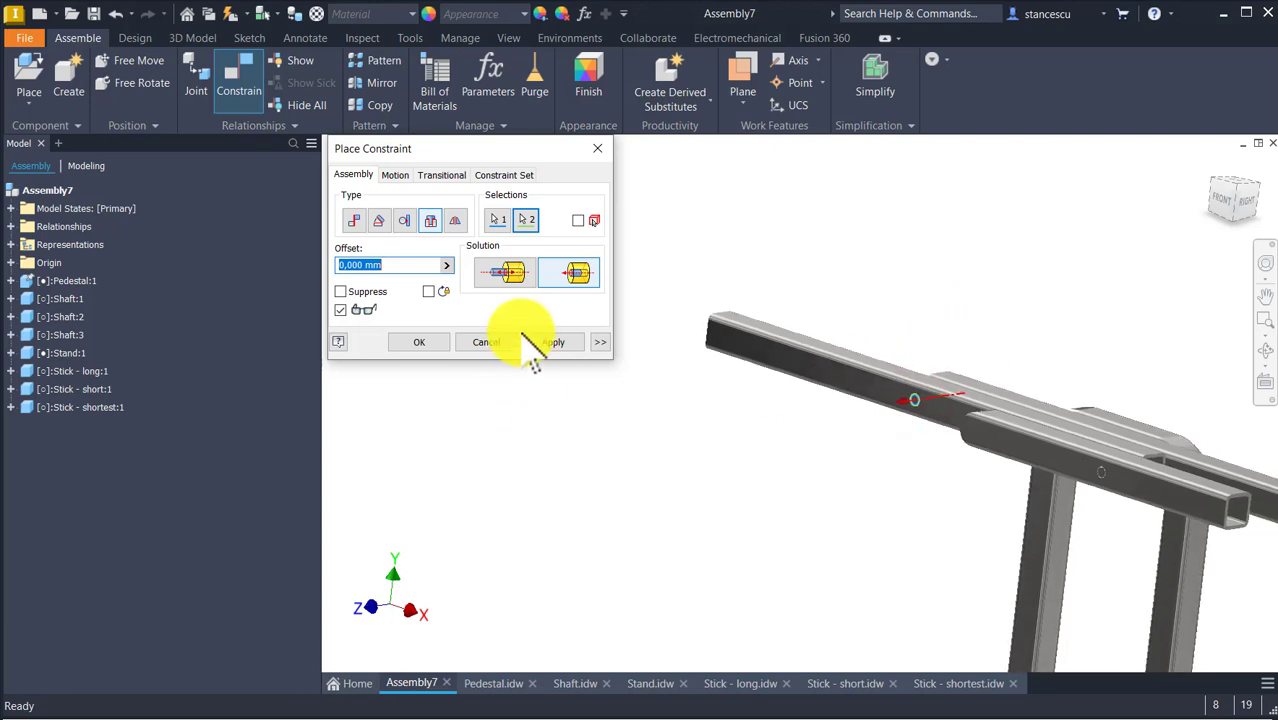
left_click(560, 342)
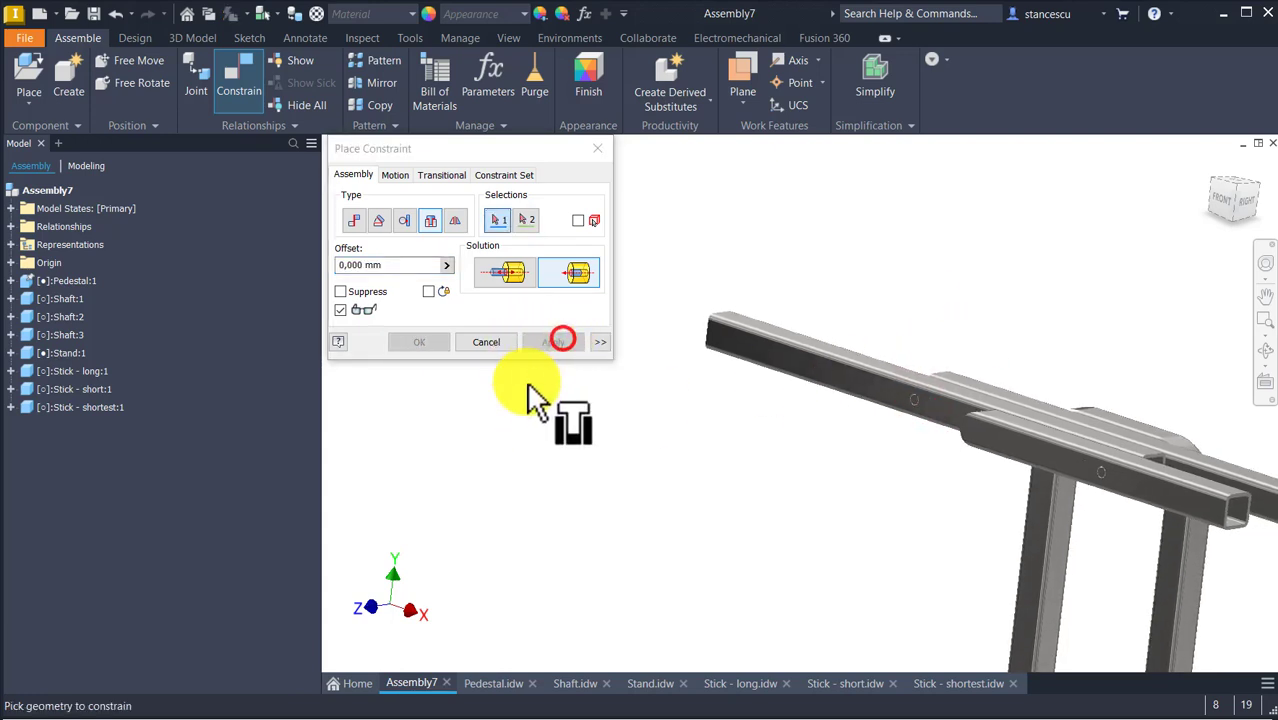
Add an aligned insert constraint with 0 mm offset between the last shaft's end edge and the rear of the stand's top hole, finishing in the home view
scroll(530, 415, "down", 4)
scroll(780, 590, "up", 4)
scroll(984, 542, "up", 5)
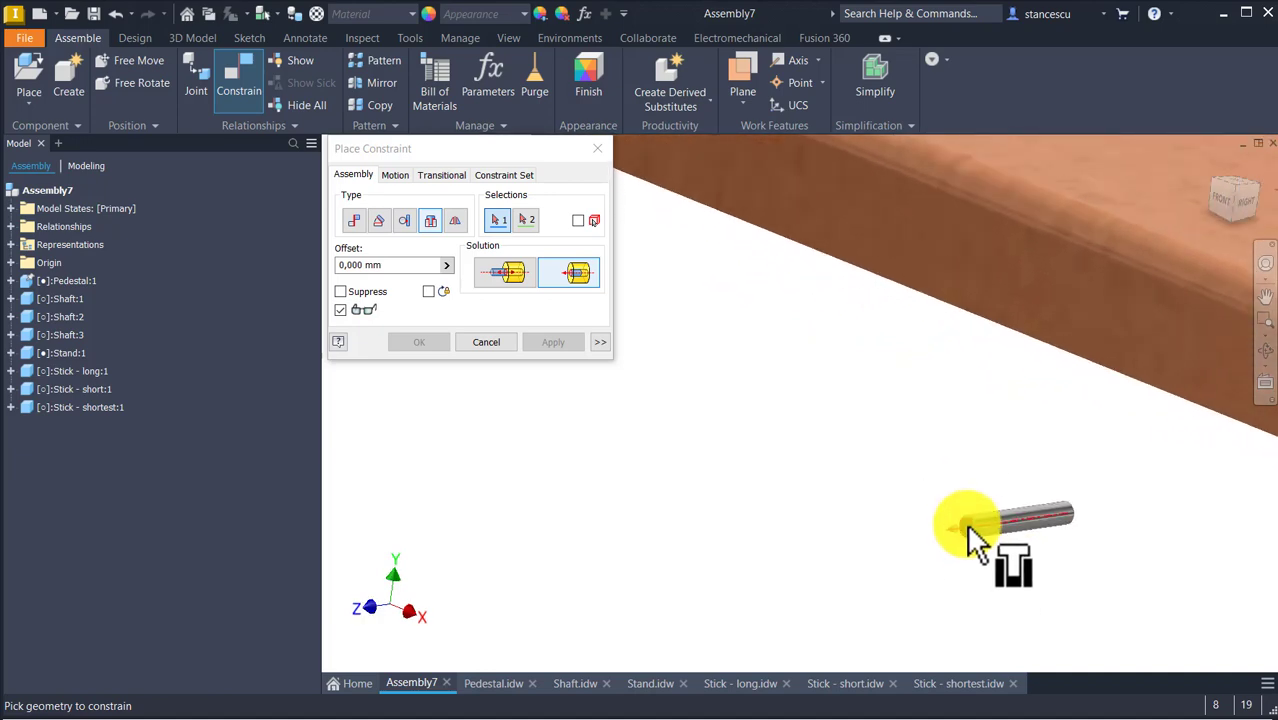
left_click(966, 523)
scroll(1001, 512, "down", 4)
scroll(1003, 508, "down", 2)
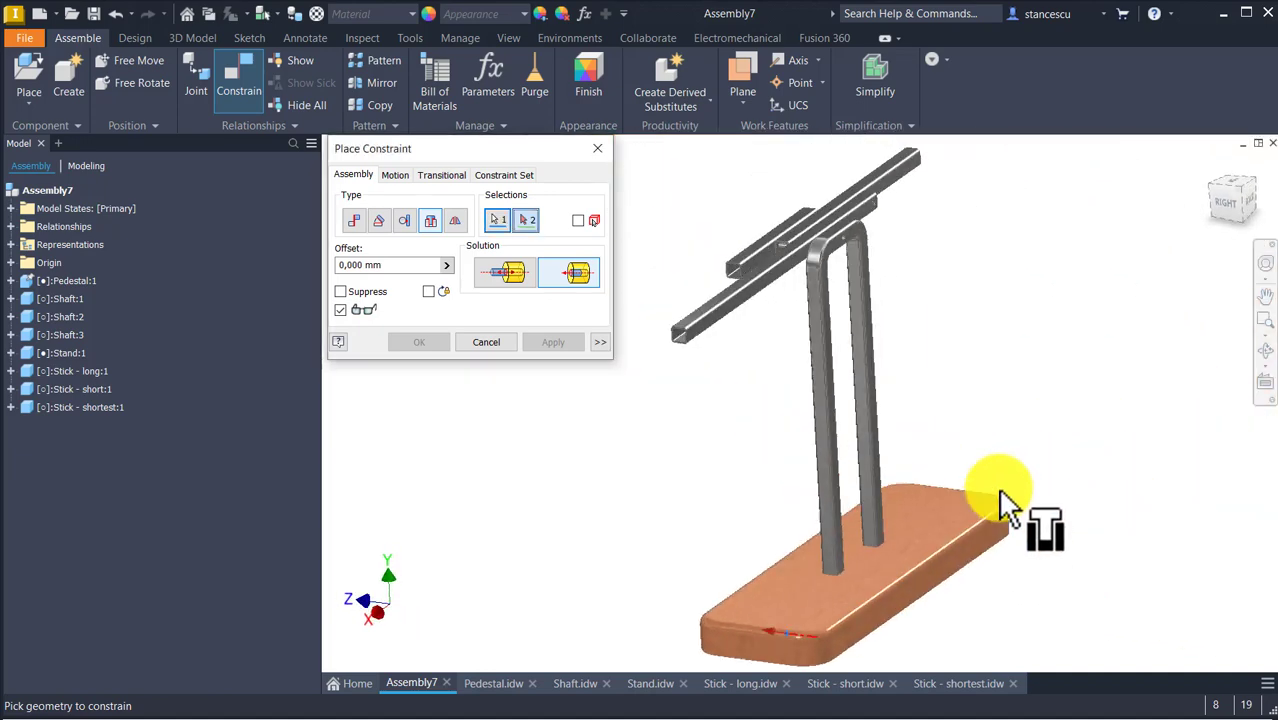
middle_click_drag(1004, 508, 984, 414, "shift")
scroll(984, 418, "up", 4)
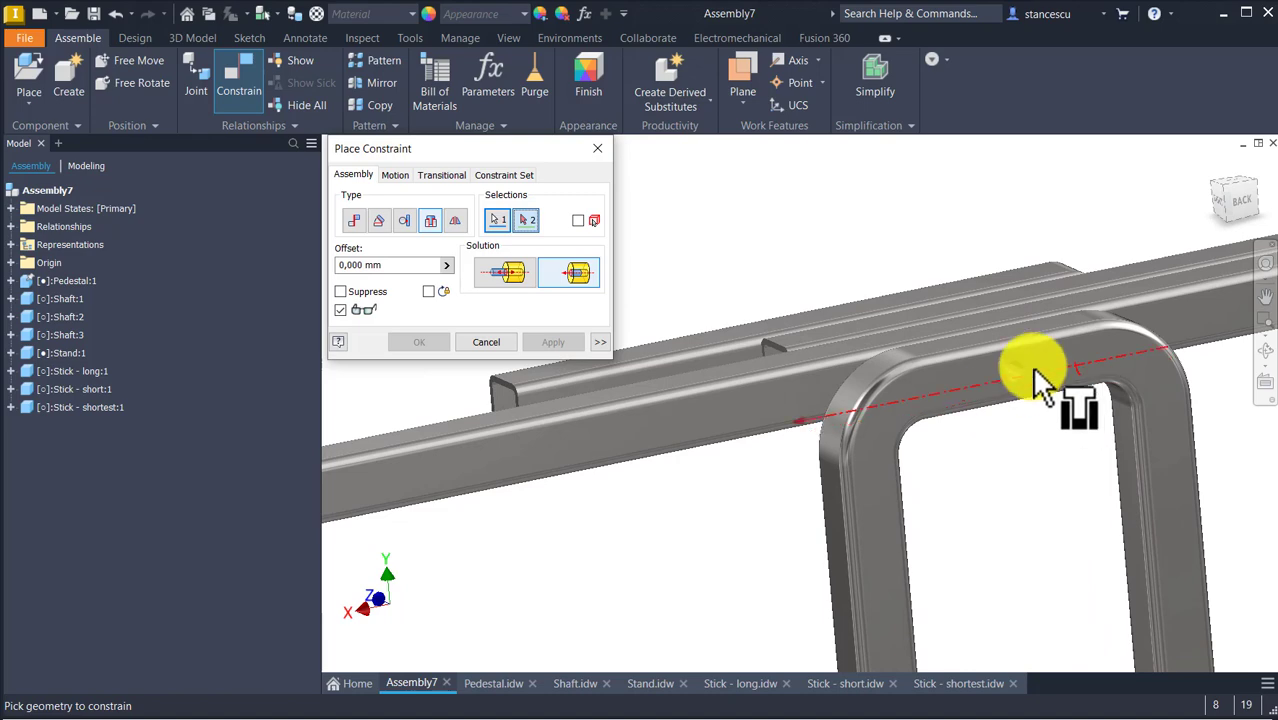
left_click(1022, 376)
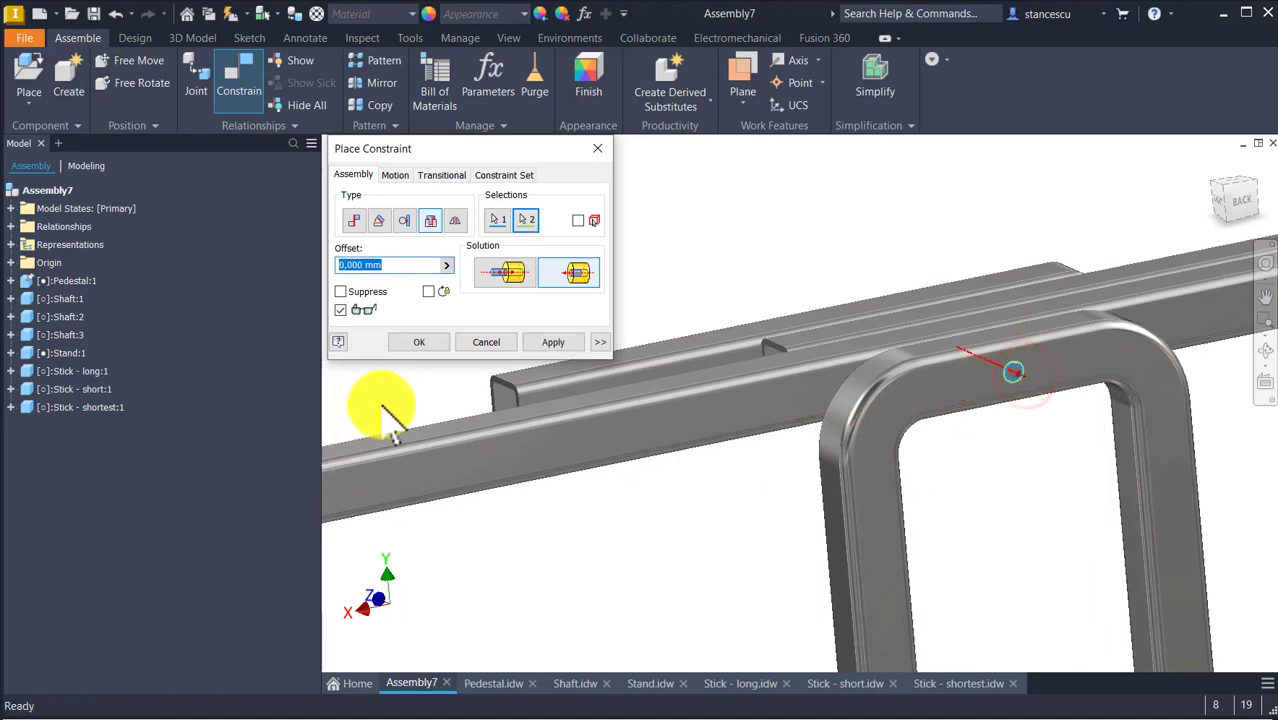
left_click(433, 340)
key("F6")
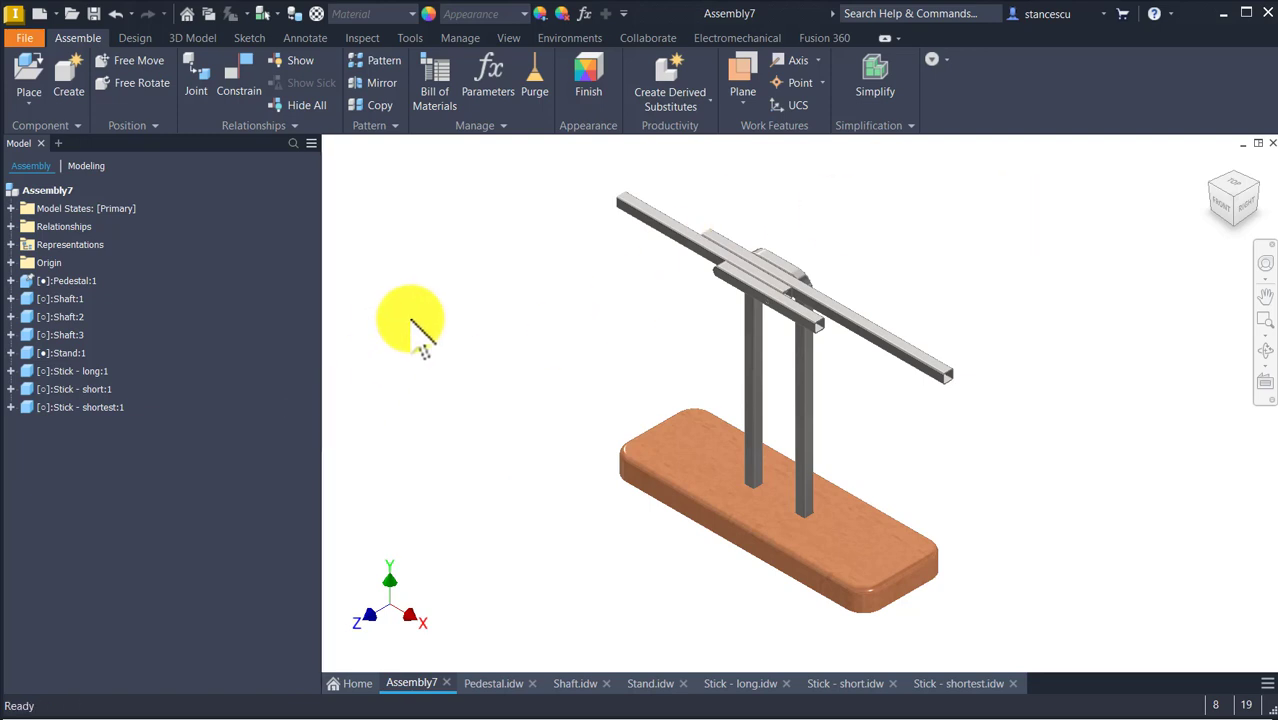
Enter the Dynamic Simulation environment, test-run the simulation without gravity, and return to construction mode
left_click(568, 44)
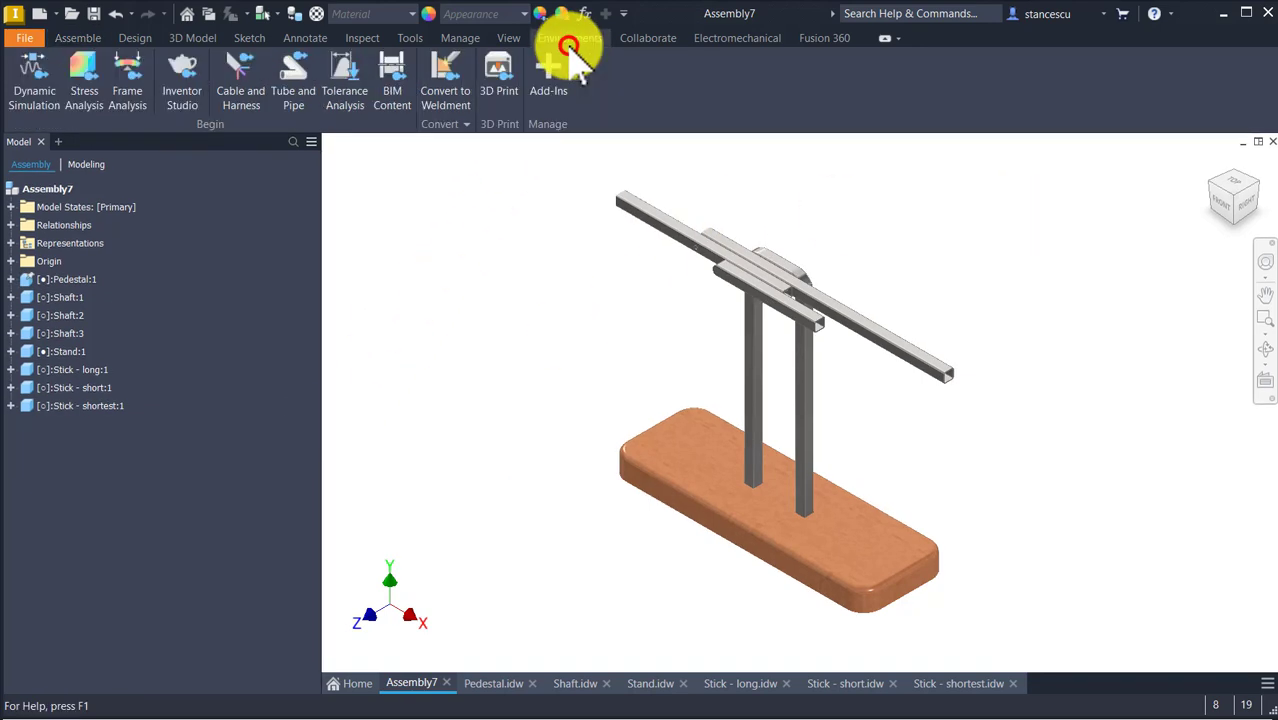
left_click(40, 85)
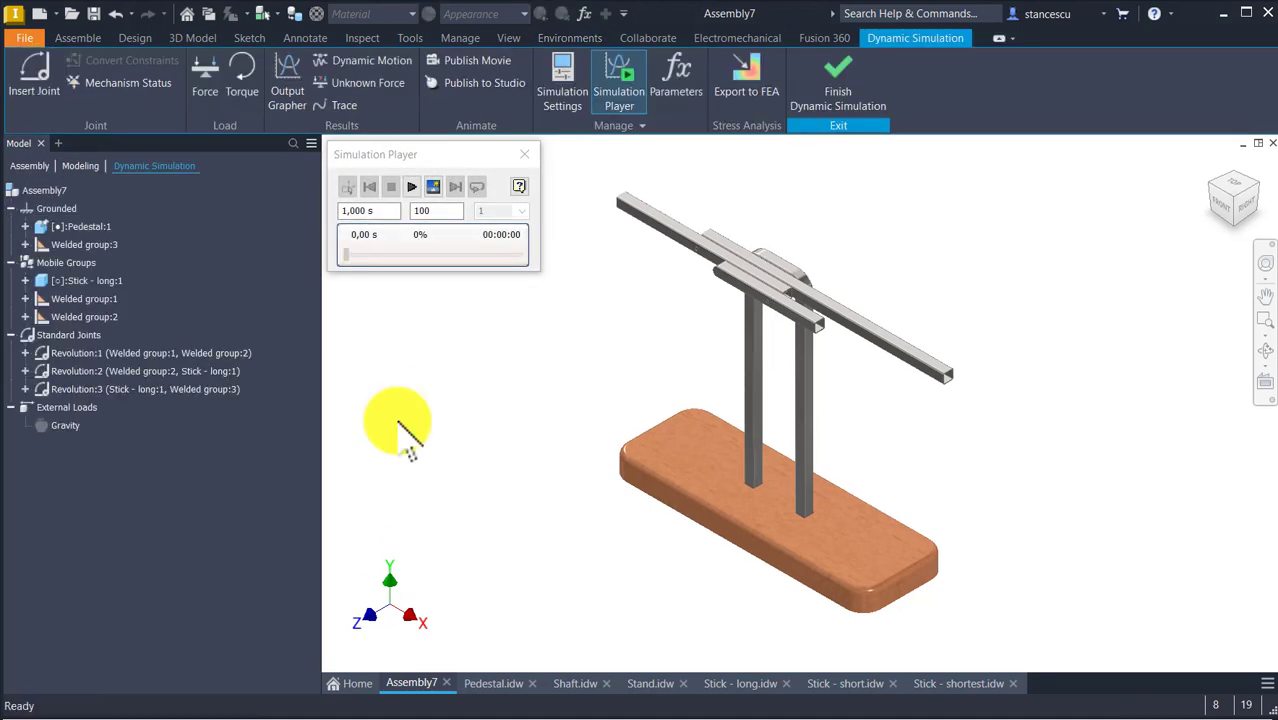
left_click(412, 187)
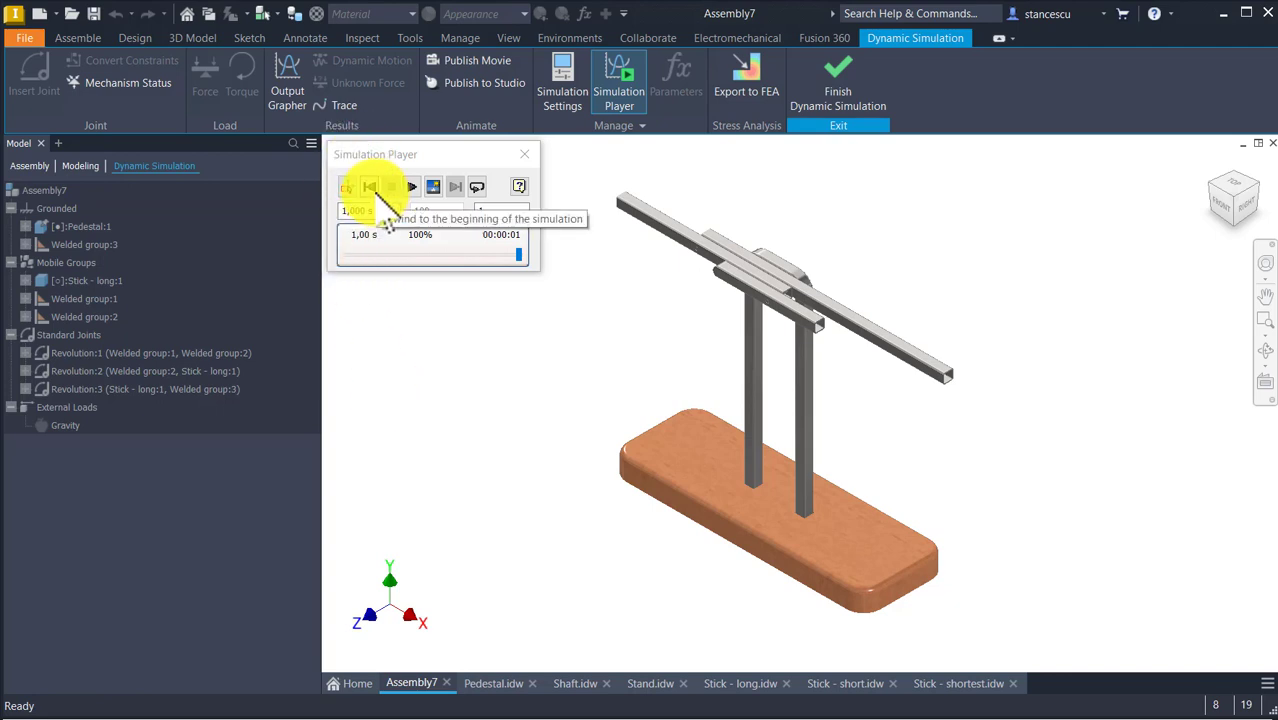
left_click(371, 190)
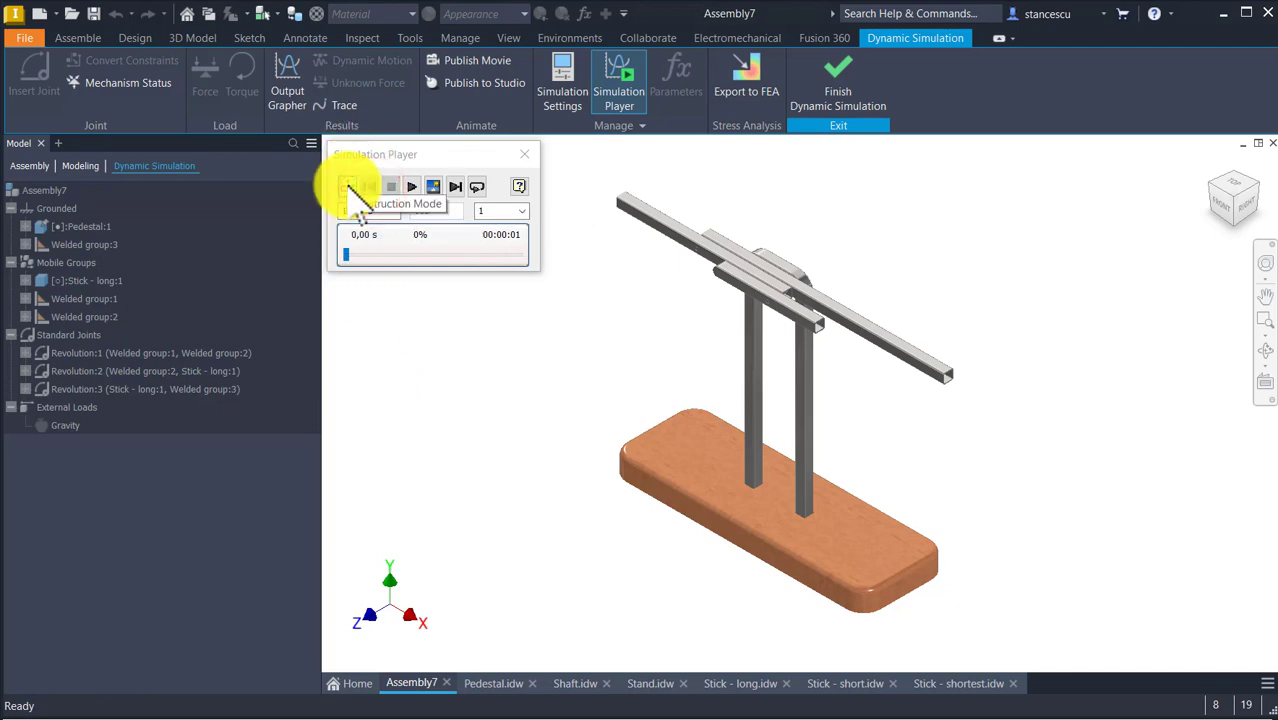
left_click(347, 187)
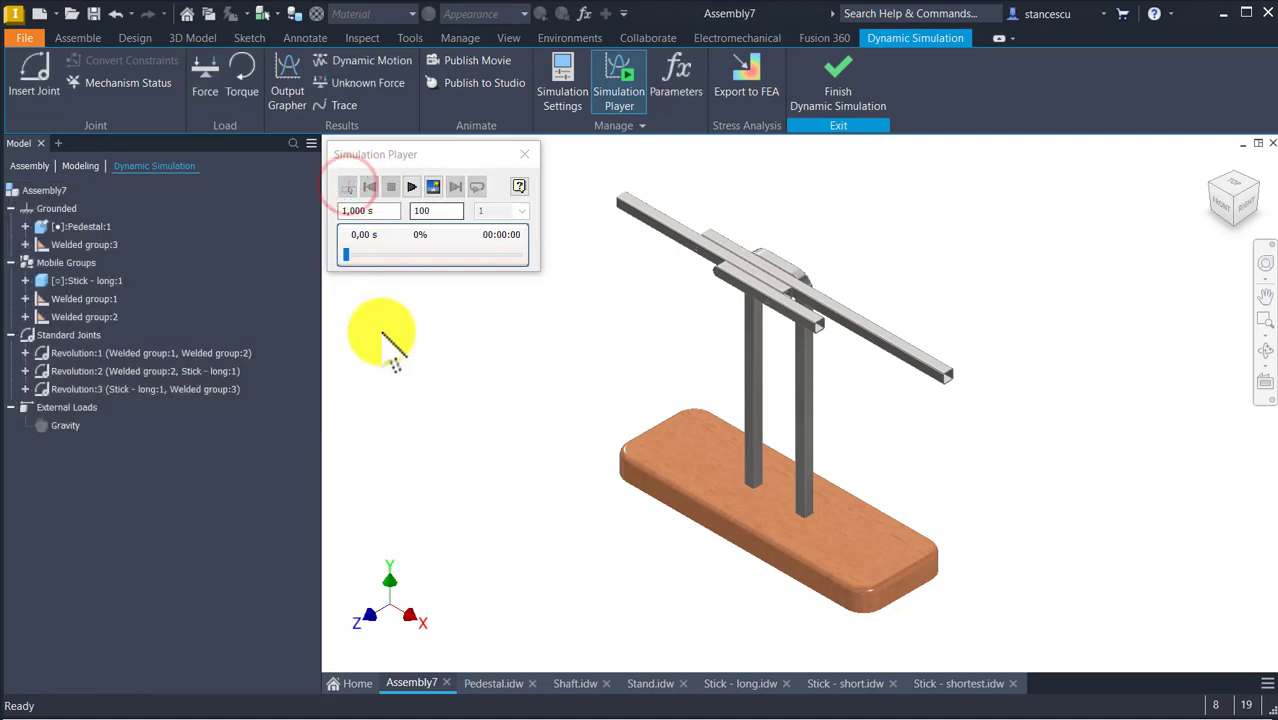
Define gravity of 9810 mm/s^2 along a vertical edge of the stand leg, flipped to point downward
double_click(64, 426)
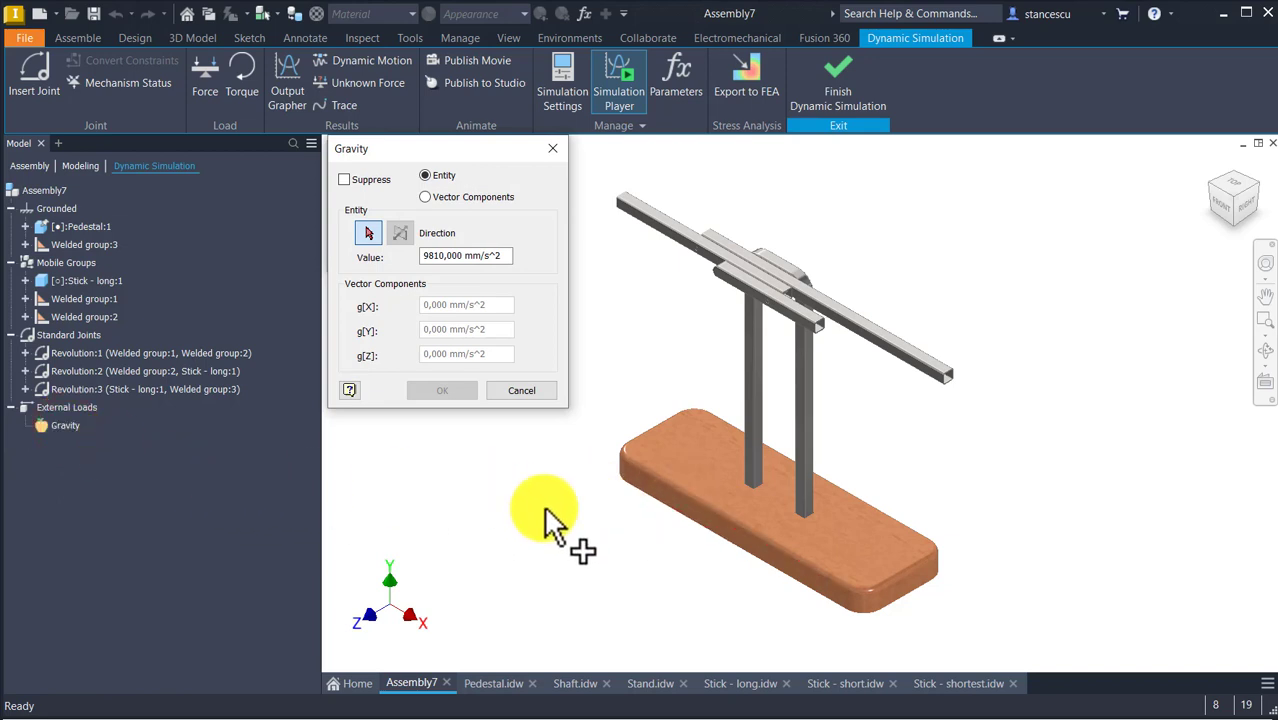
left_click(757, 380)
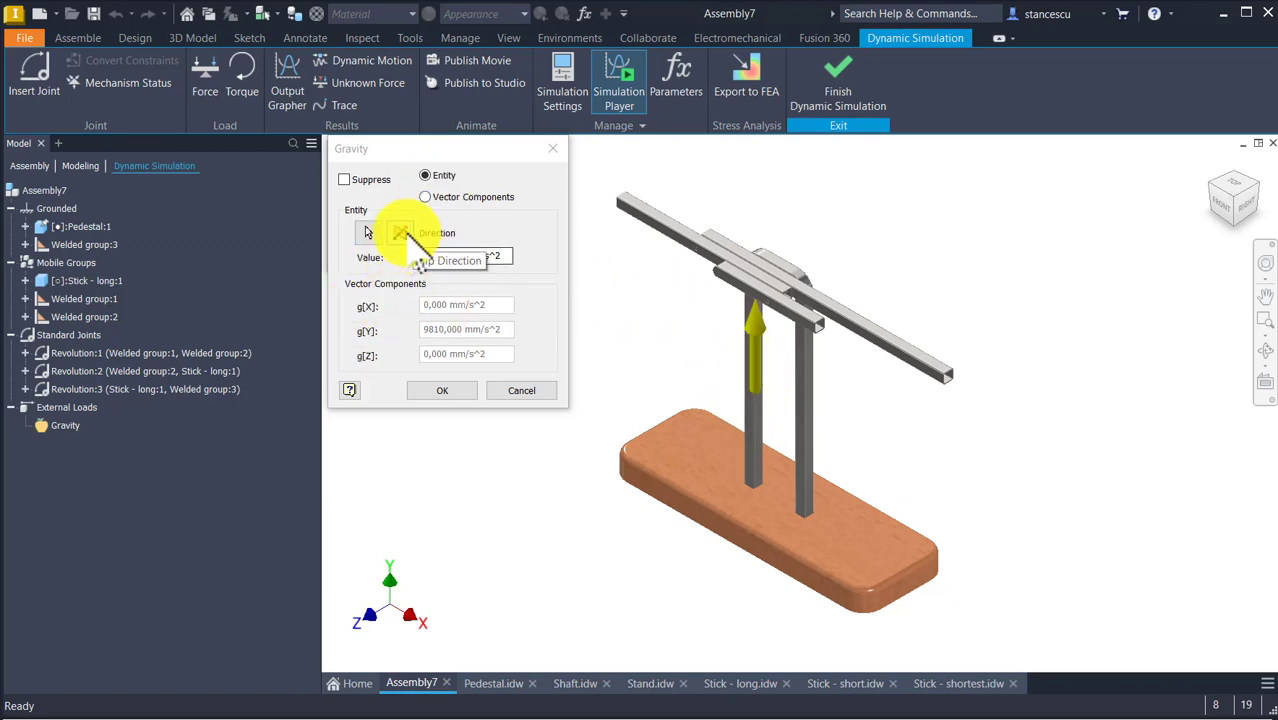
left_click(405, 234)
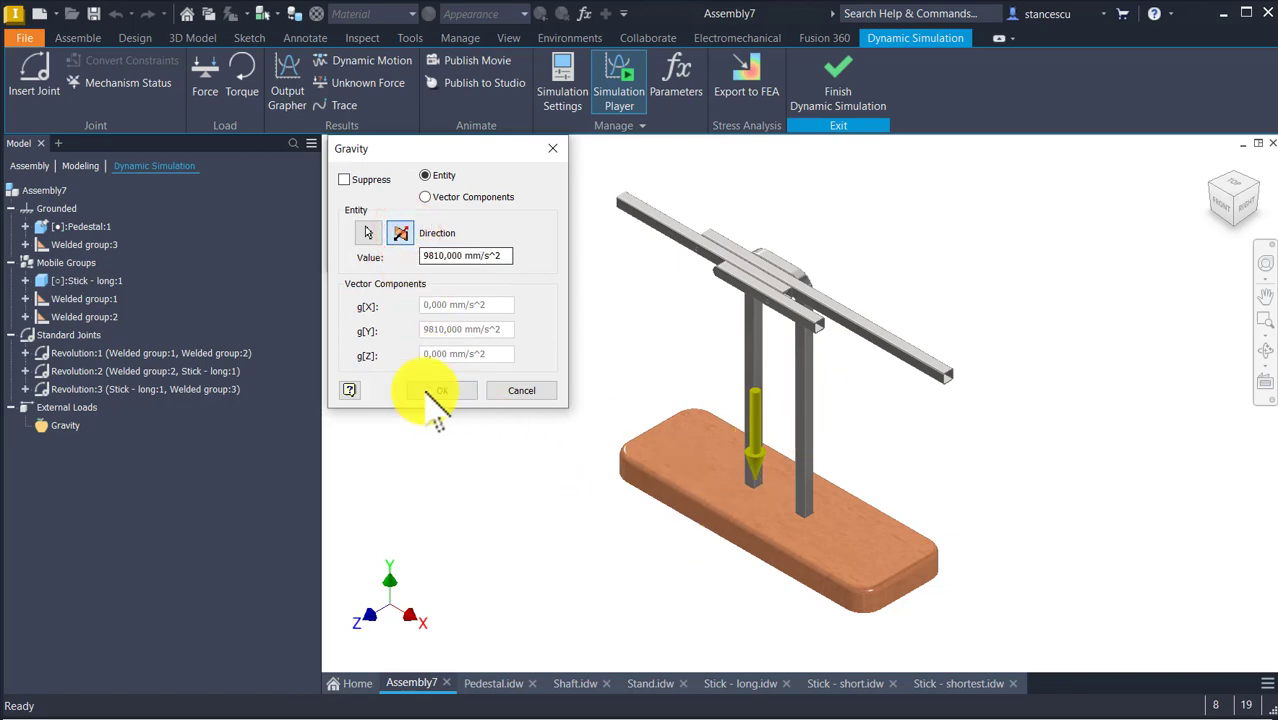
left_click(430, 391)
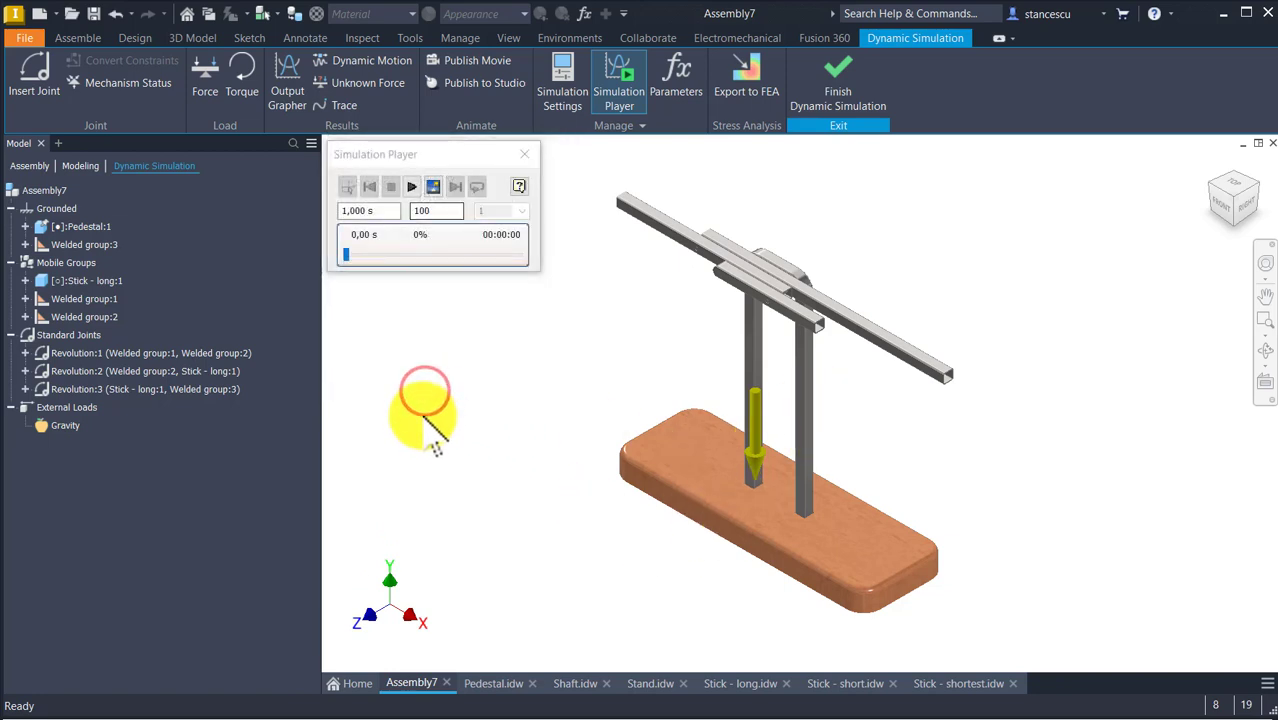
left_click(47, 190)
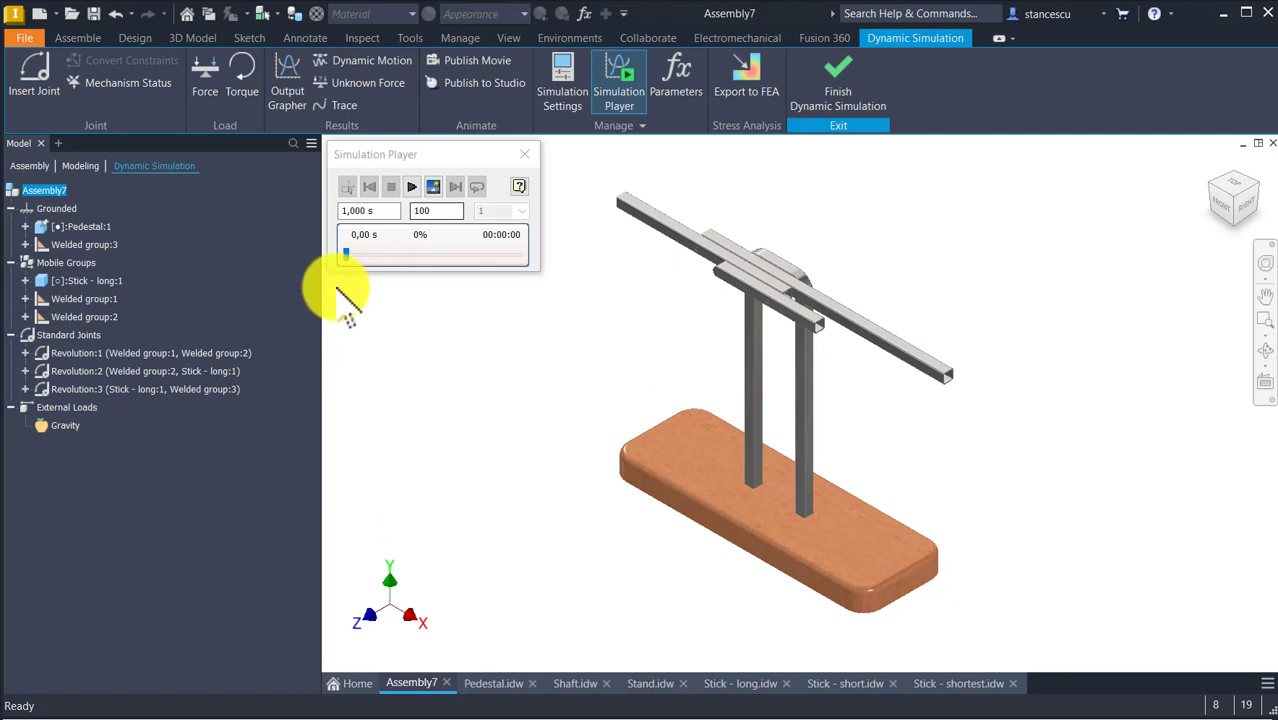
Set the simulation's final time to 10 s, run it, and rewind to the beginning
left_click(344, 211)
key("shift+Home")
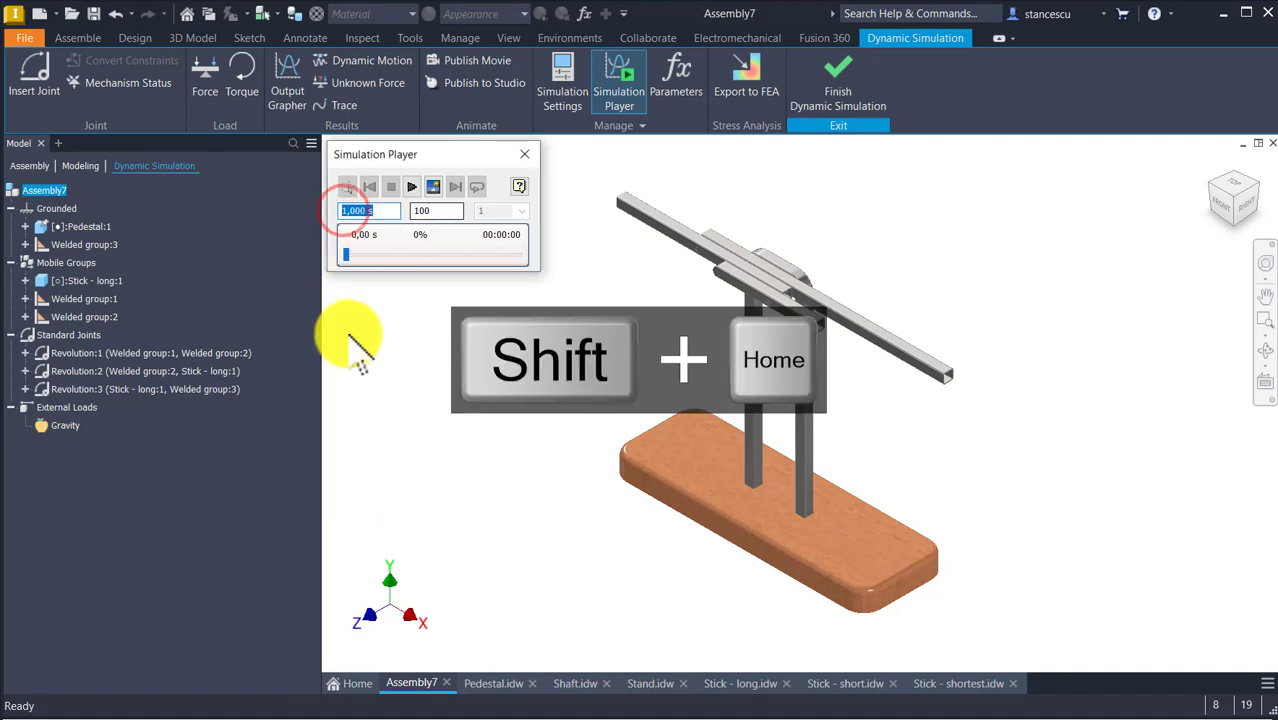
type("10")
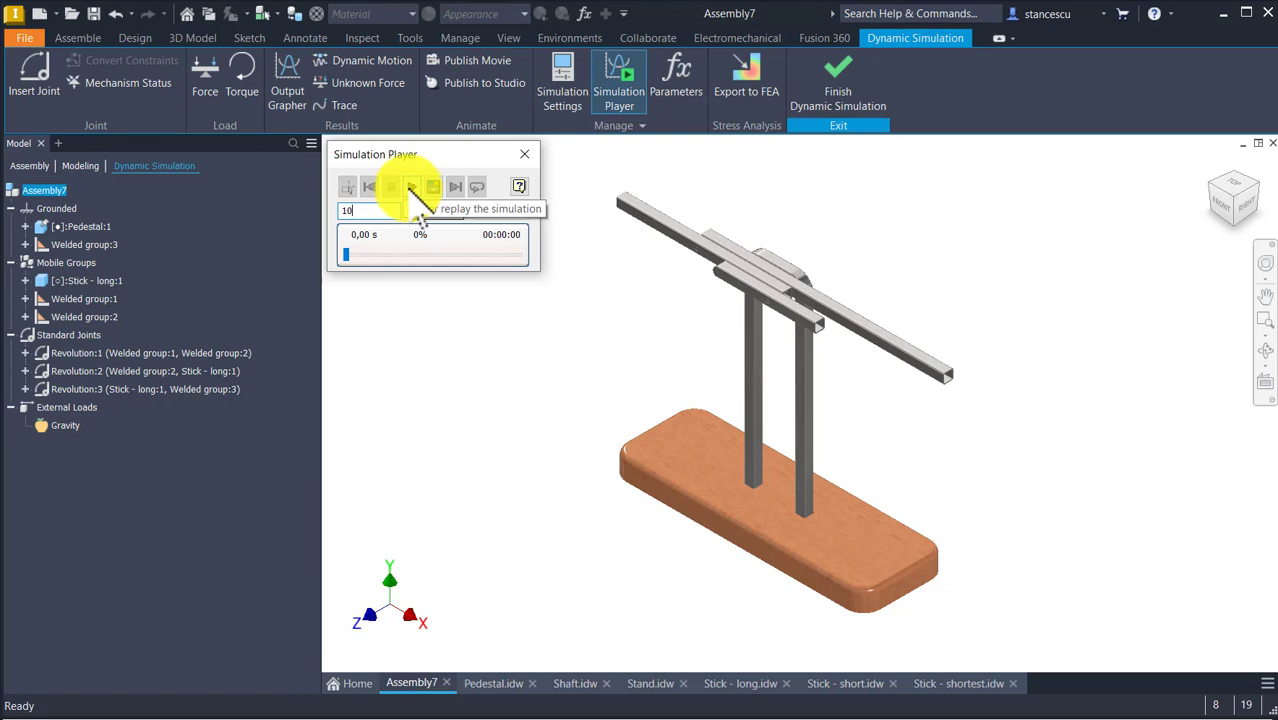
left_click(411, 188)
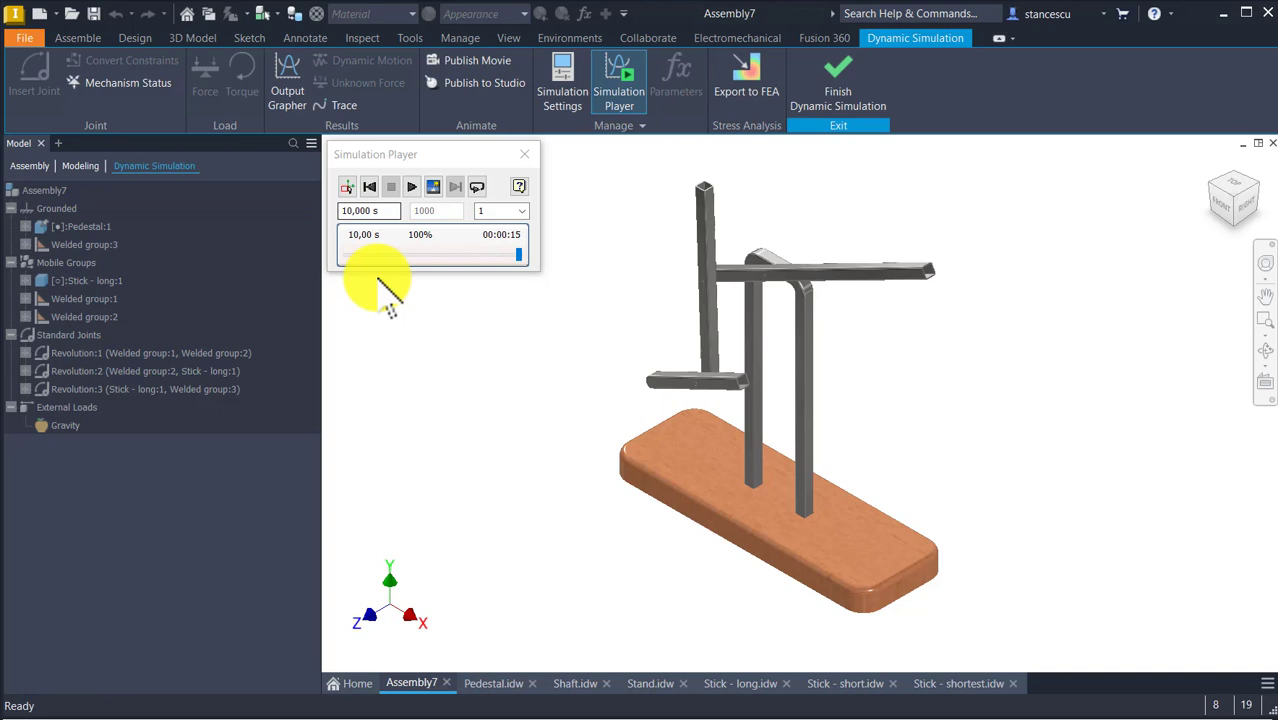
left_click(370, 187)
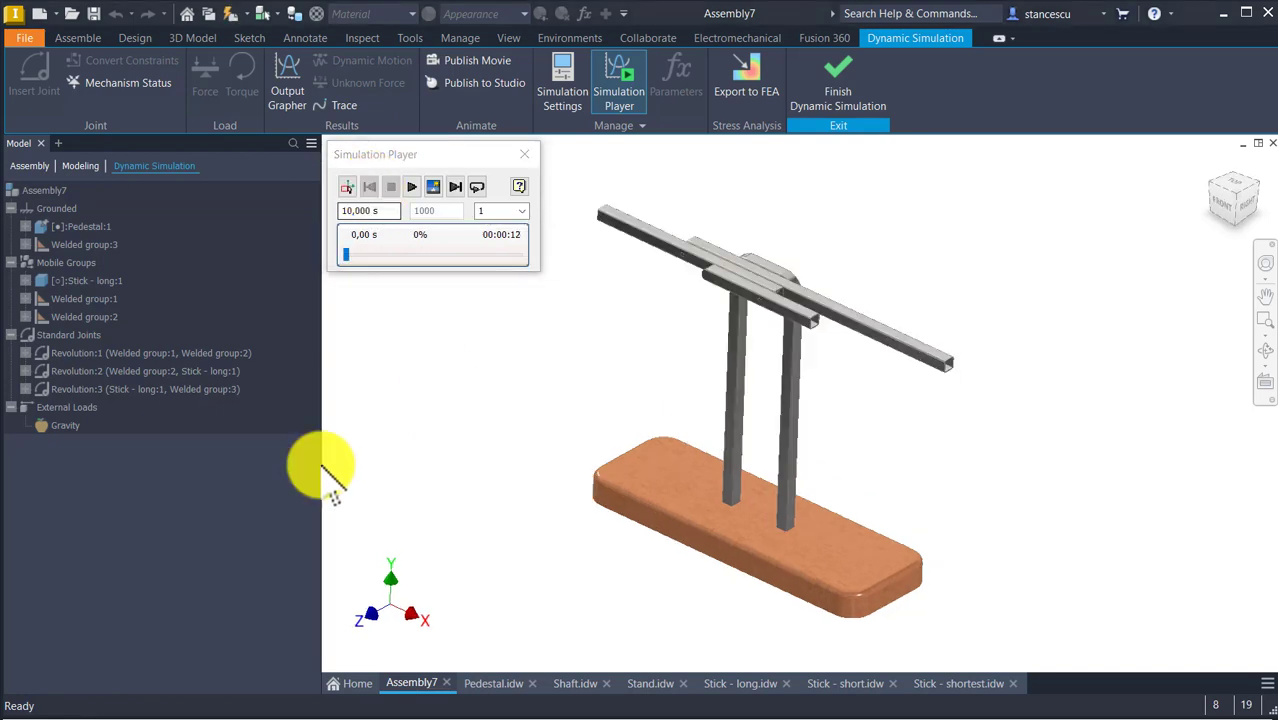
Start a trace in the simulation results and set its trajectory colour to red
left_click(340, 104)
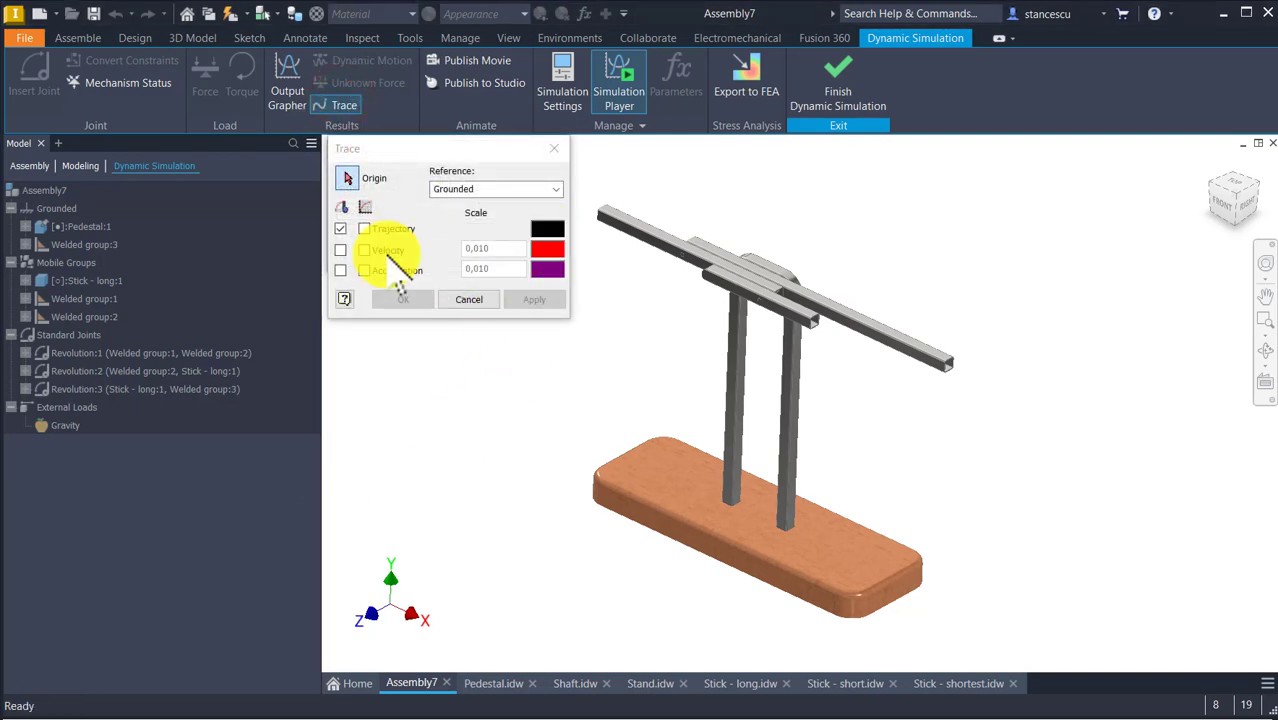
left_click(550, 229)
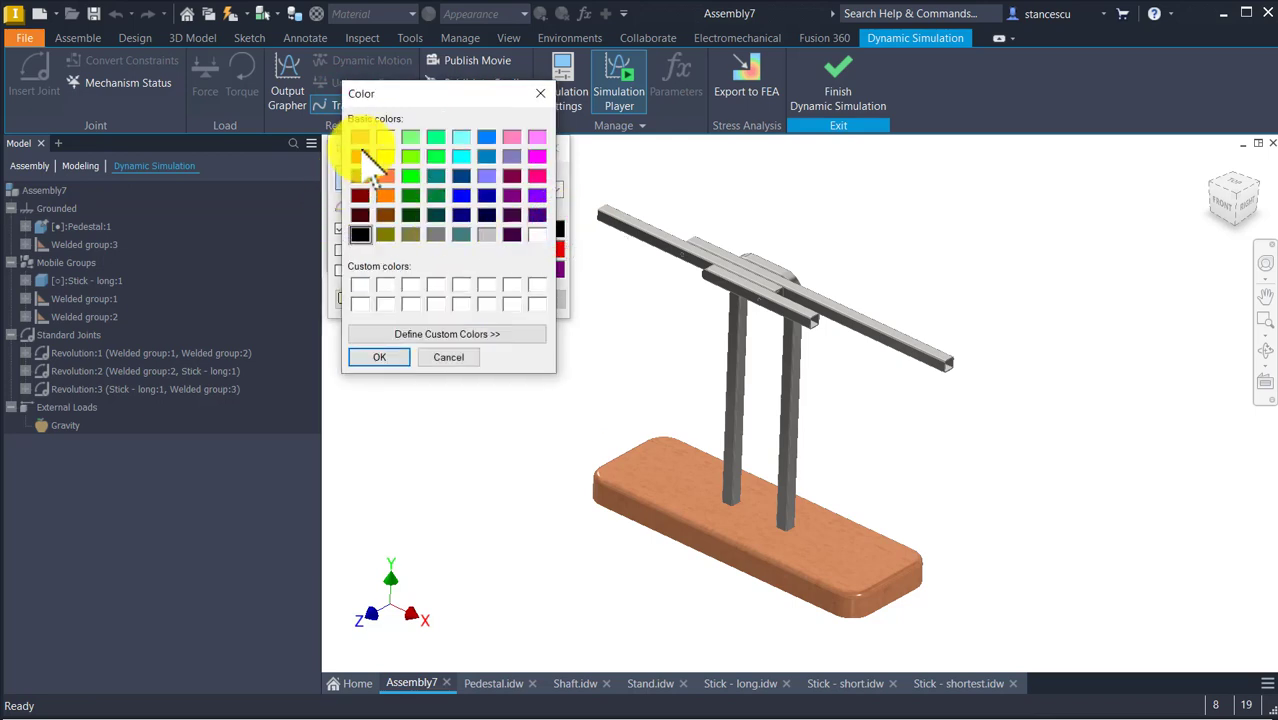
left_click(360, 155)
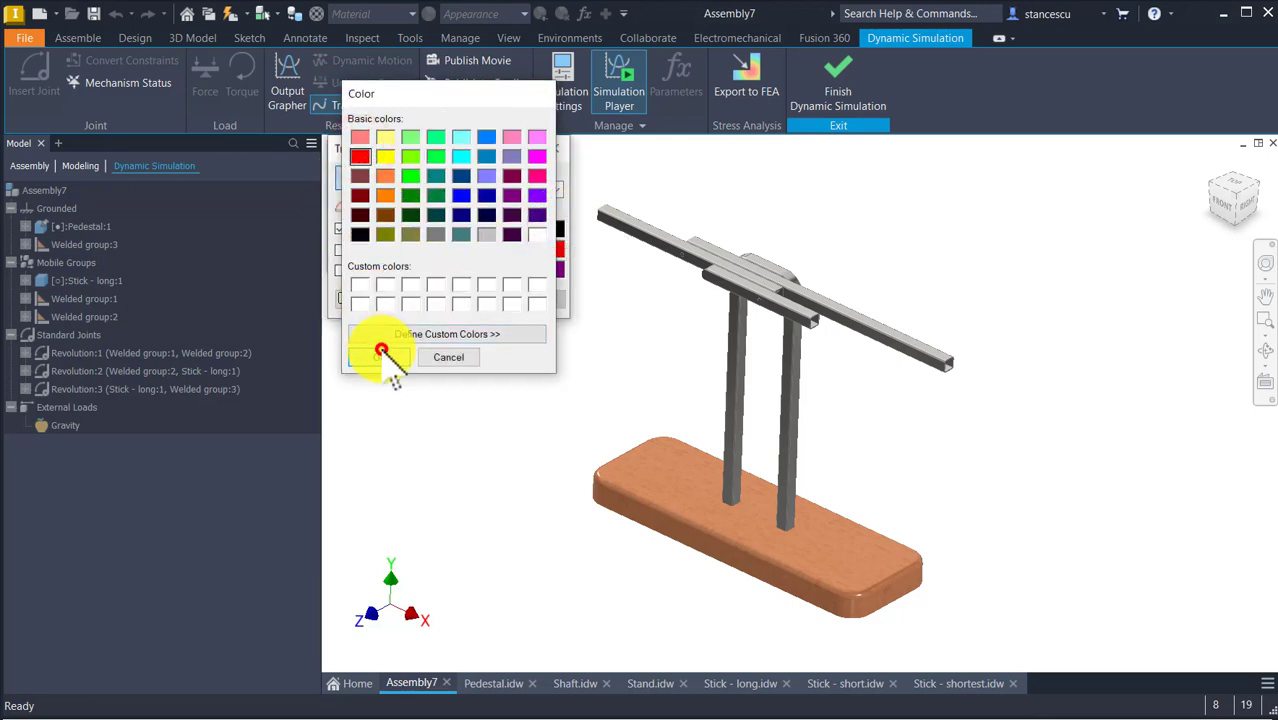
left_click(381, 352)
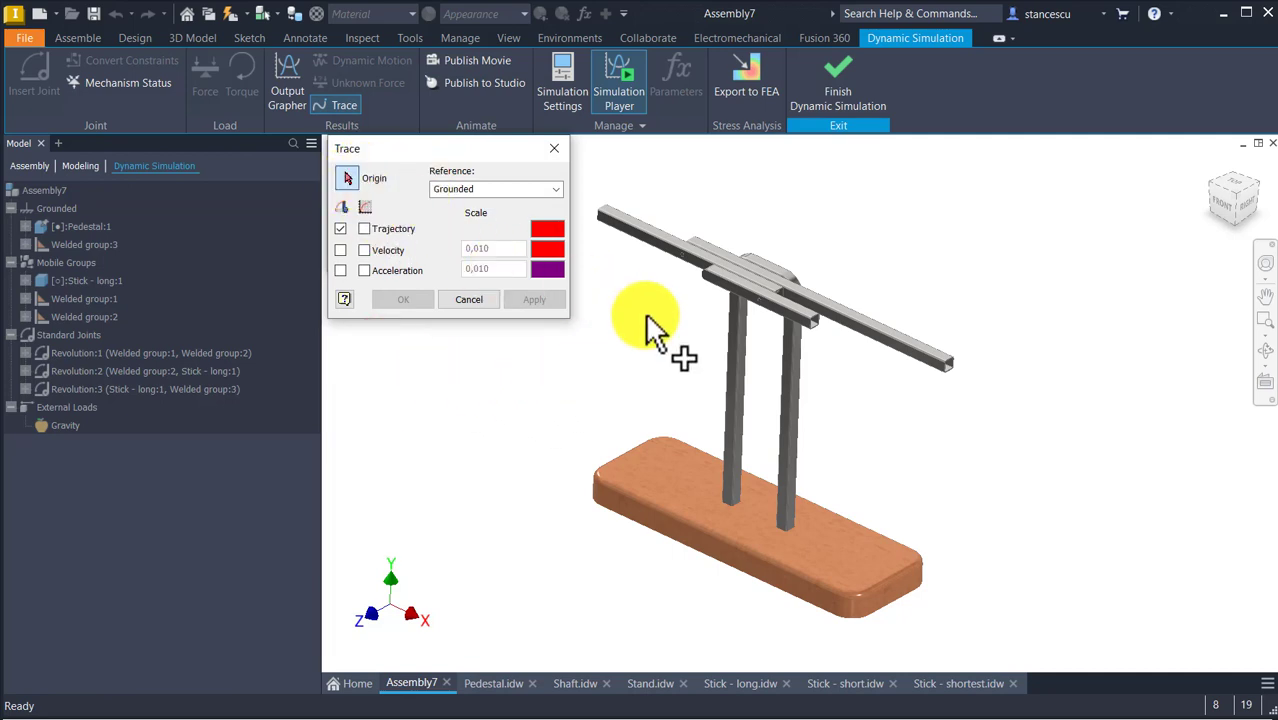
Place the trace origin on the end corner of the shortest stick and confirm the trajectory trace with Grounded as reference
scroll(725, 288, "up", 3)
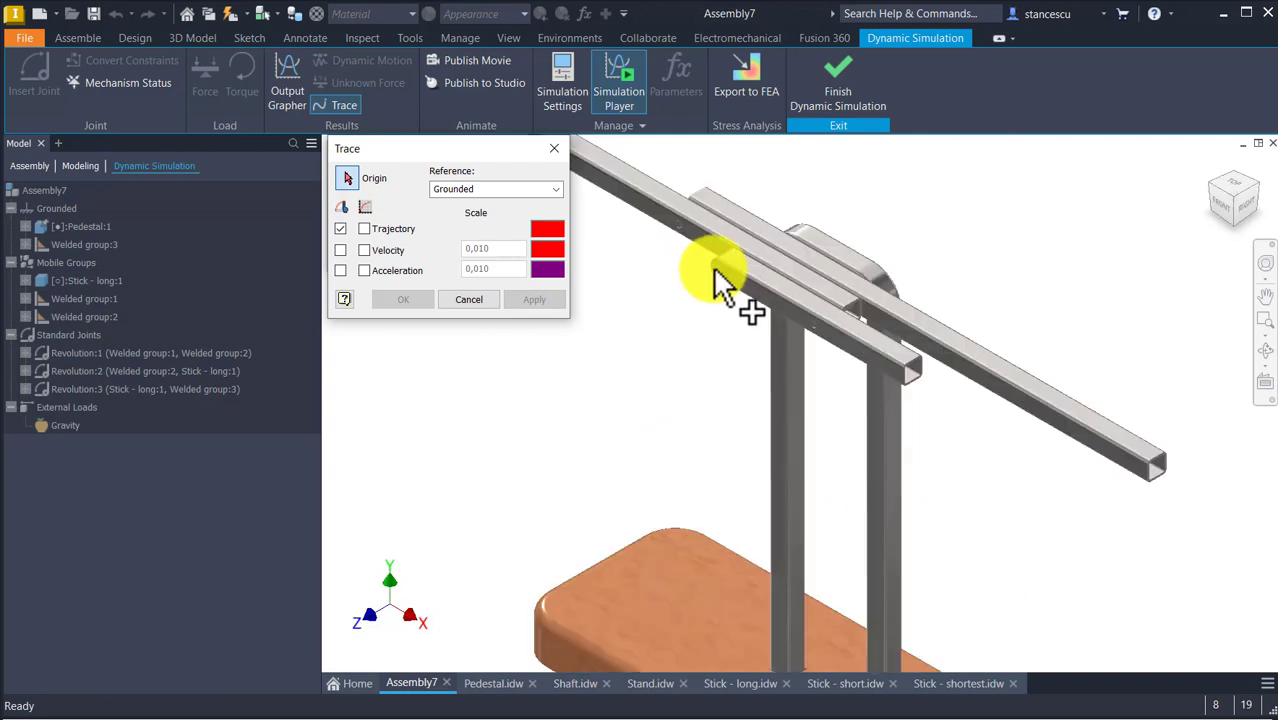
scroll(713, 268, "up", 5)
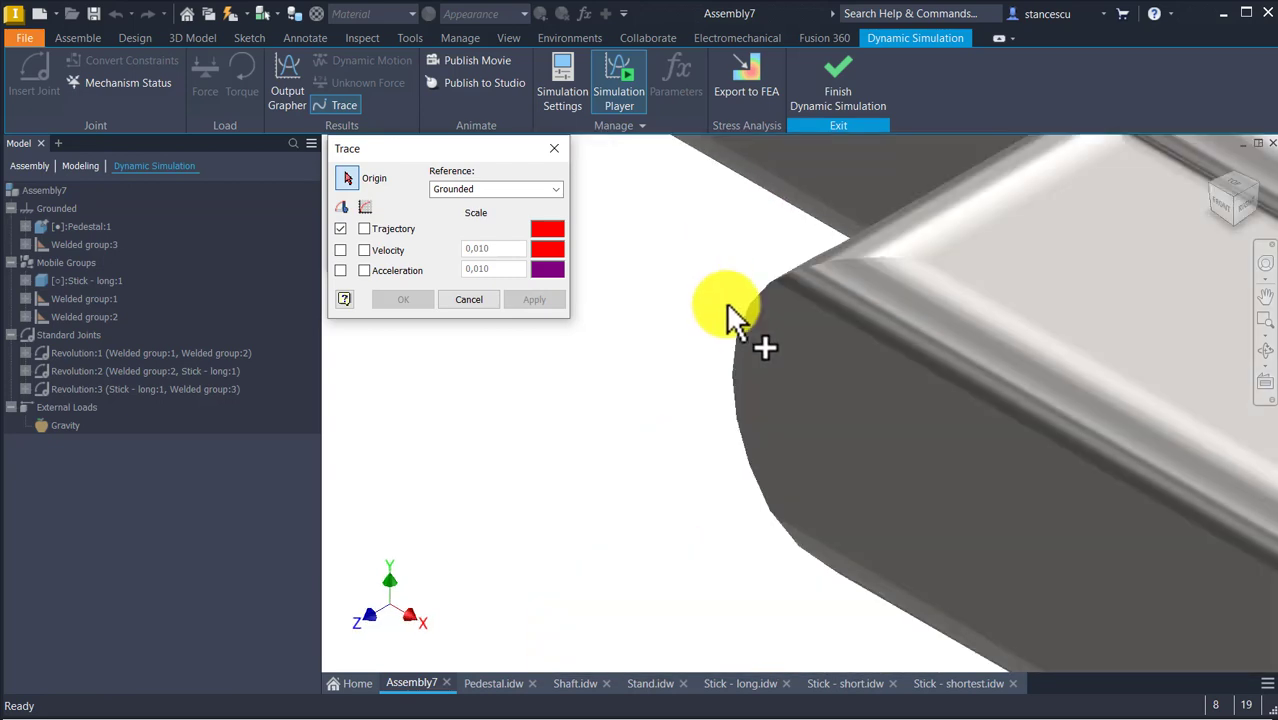
left_click(739, 342)
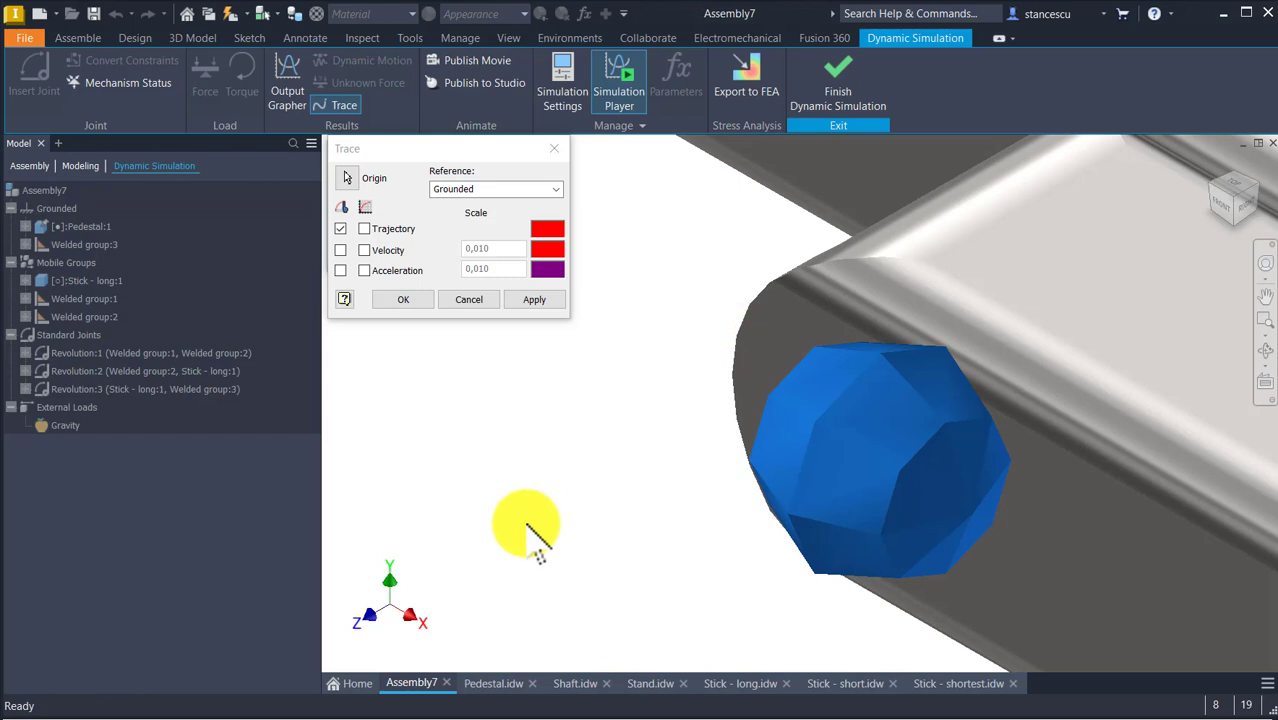
key("Num_Lock")
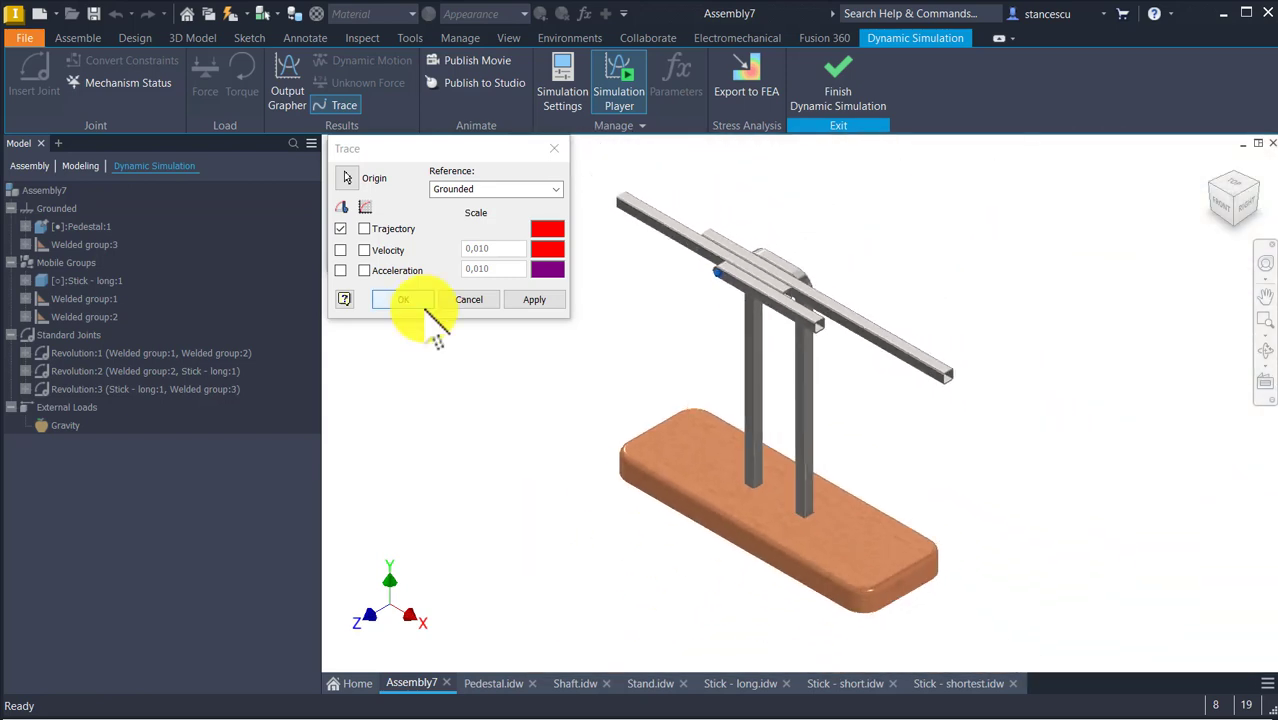
left_click(405, 300)
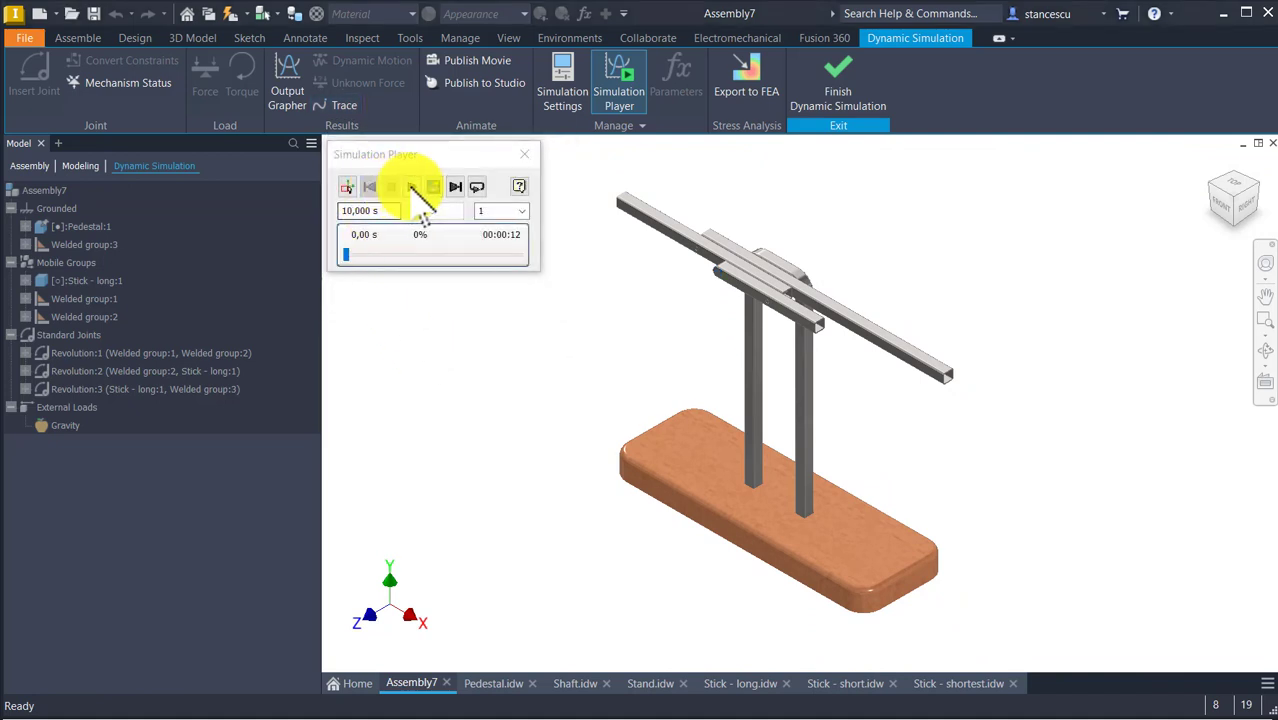
Run the full 10 s simulation to plot the stick's trajectory
left_click(412, 187)
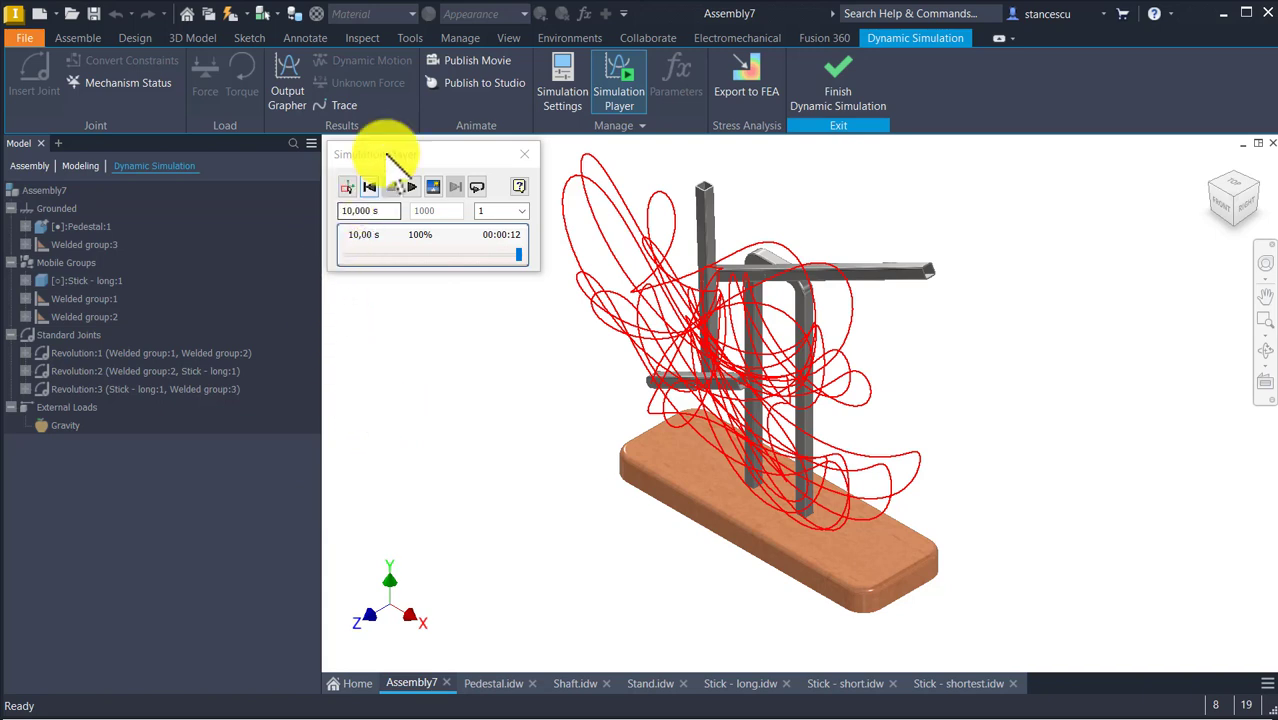
left_click(384, 210)
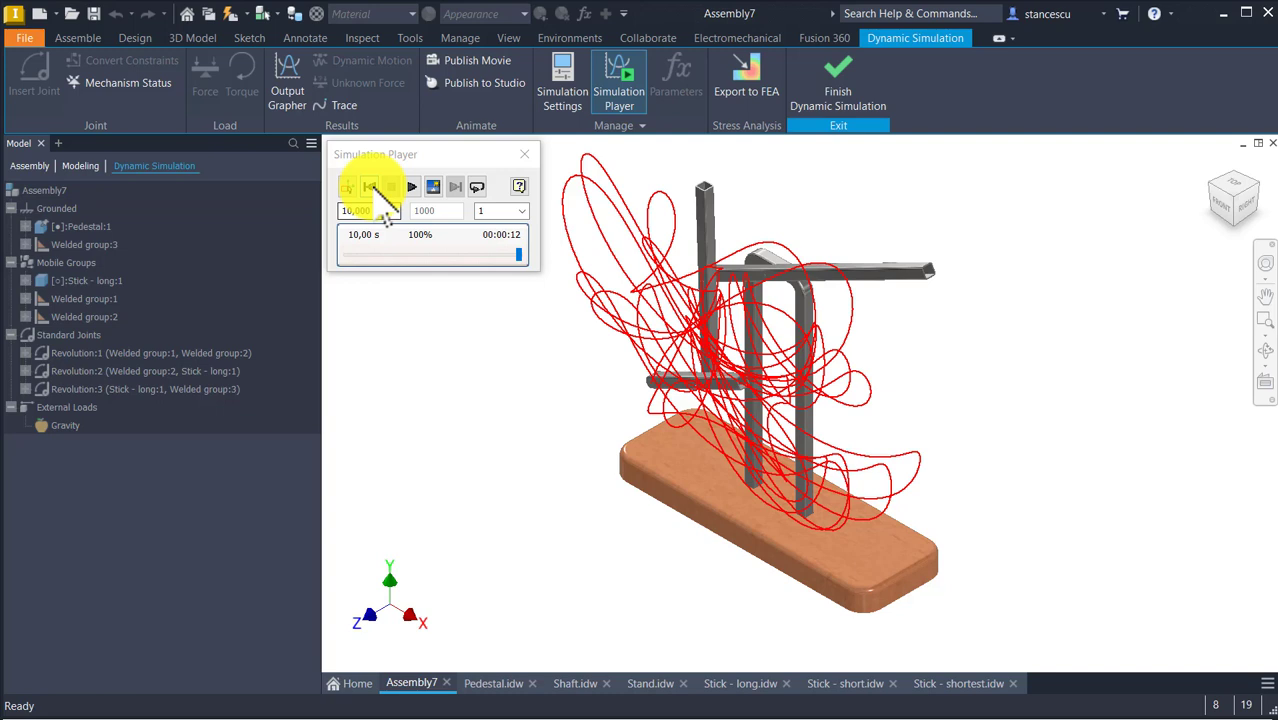
key("Return")
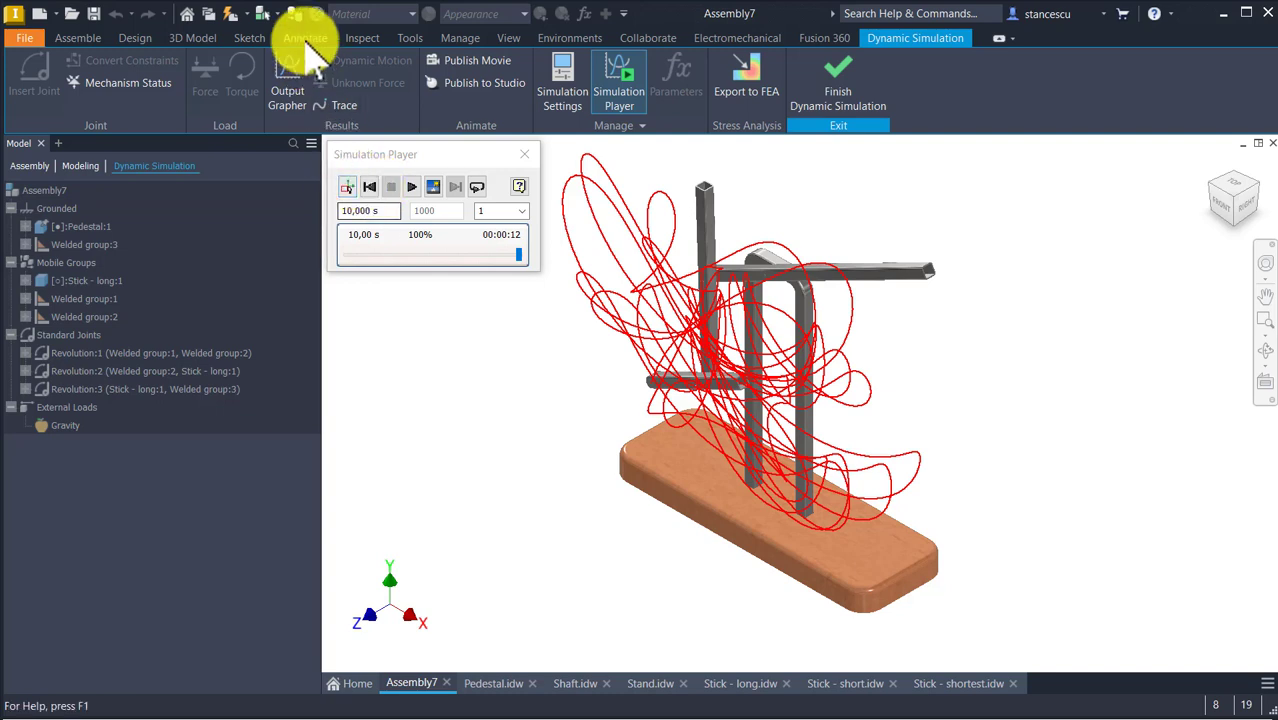
Export Trace:1 from the Output Grapher to a sketch on the Pedestal component, and close the grapher
left_click(284, 75)
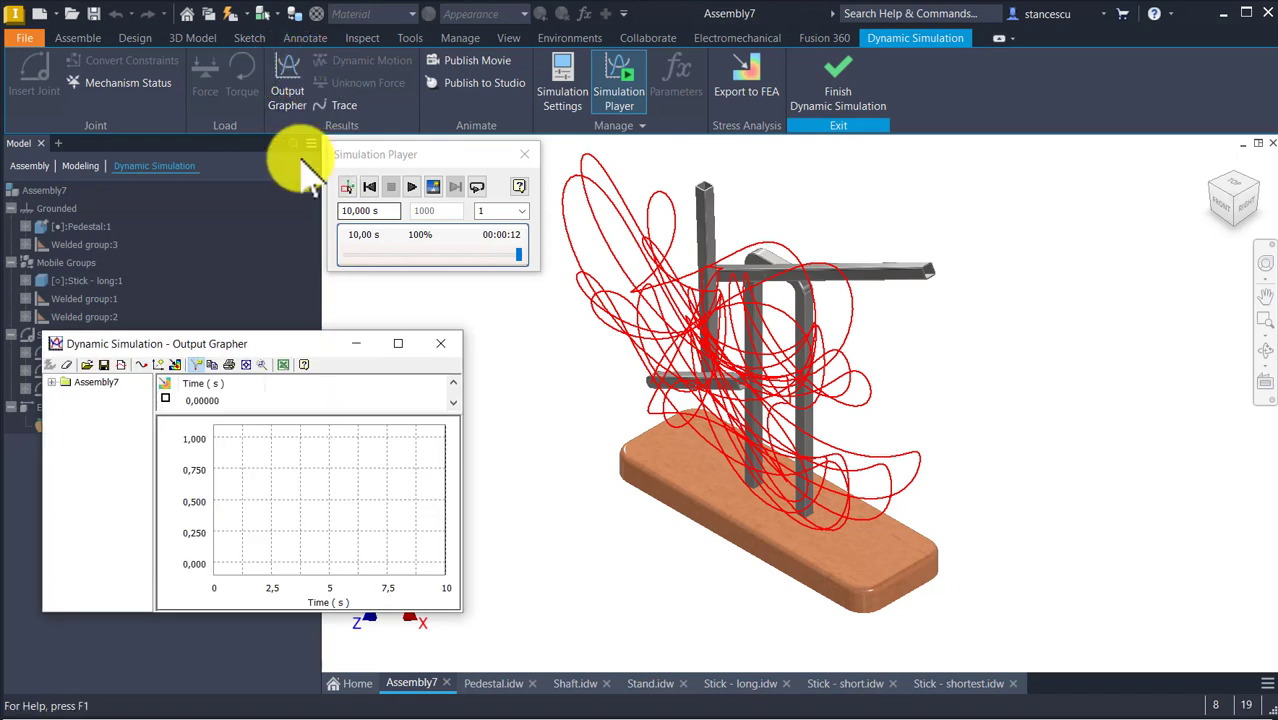
left_click(55, 384)
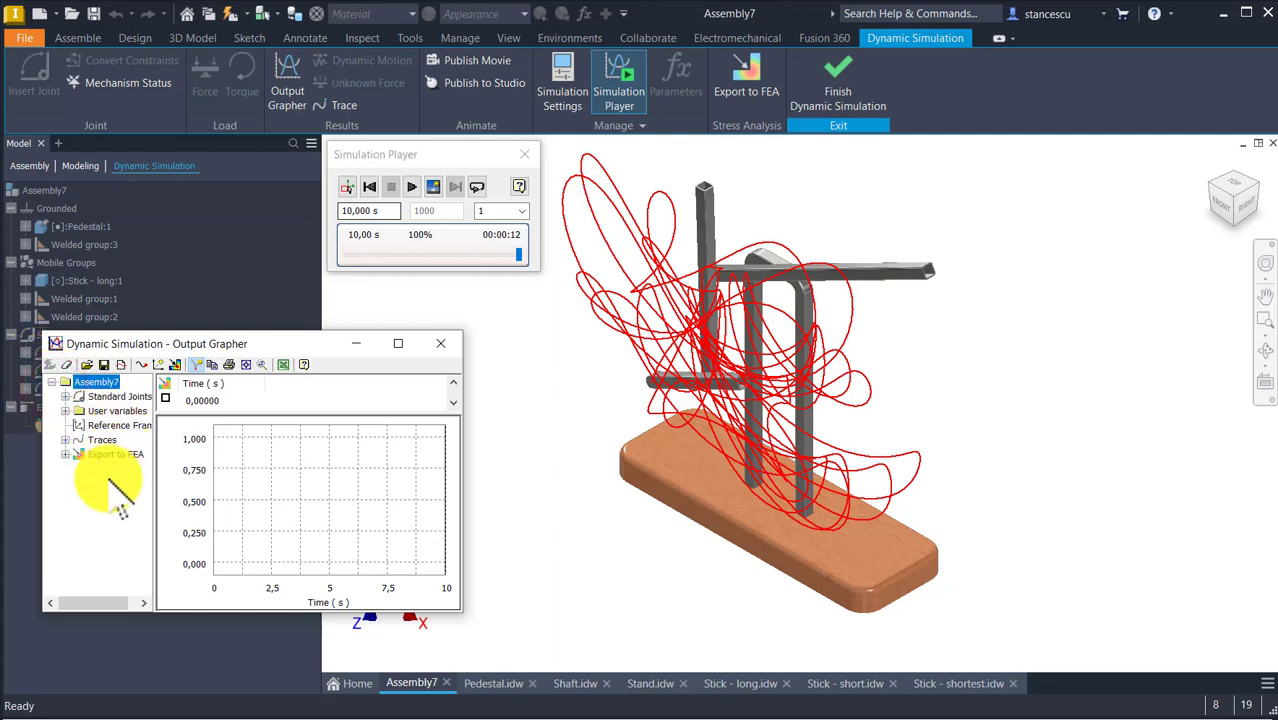
left_click(65, 440)
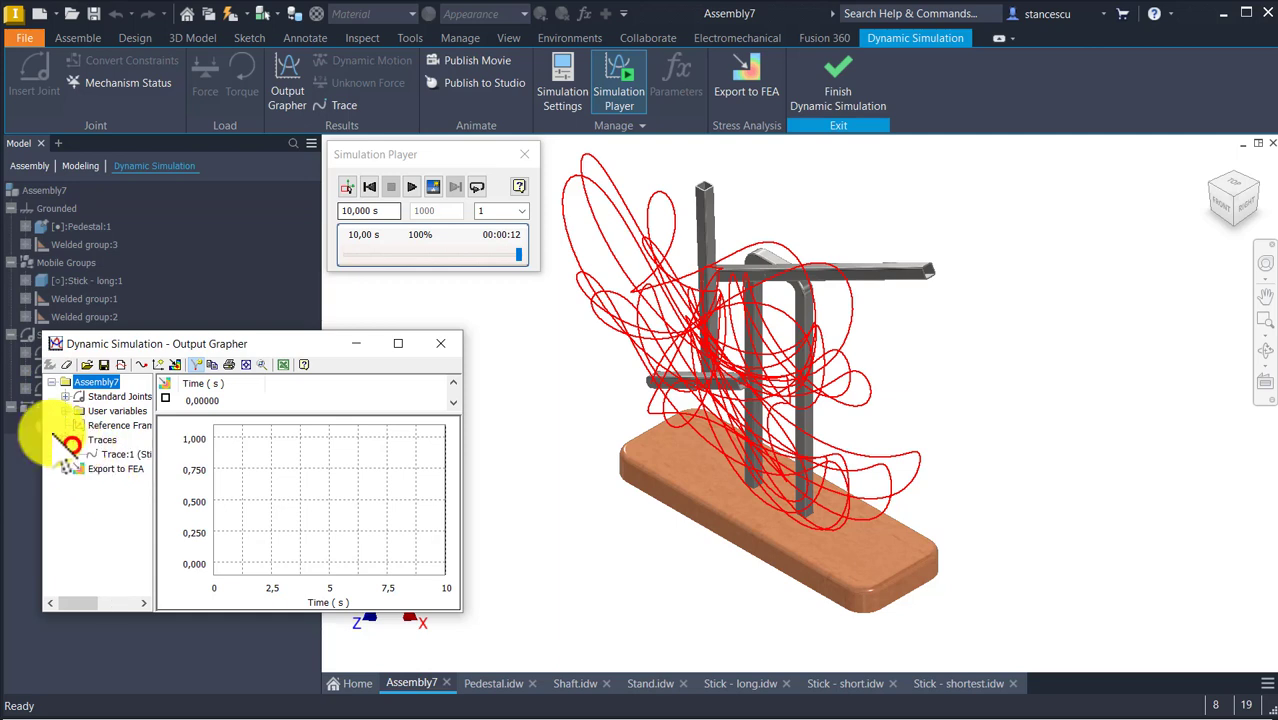
right_click(120, 455)
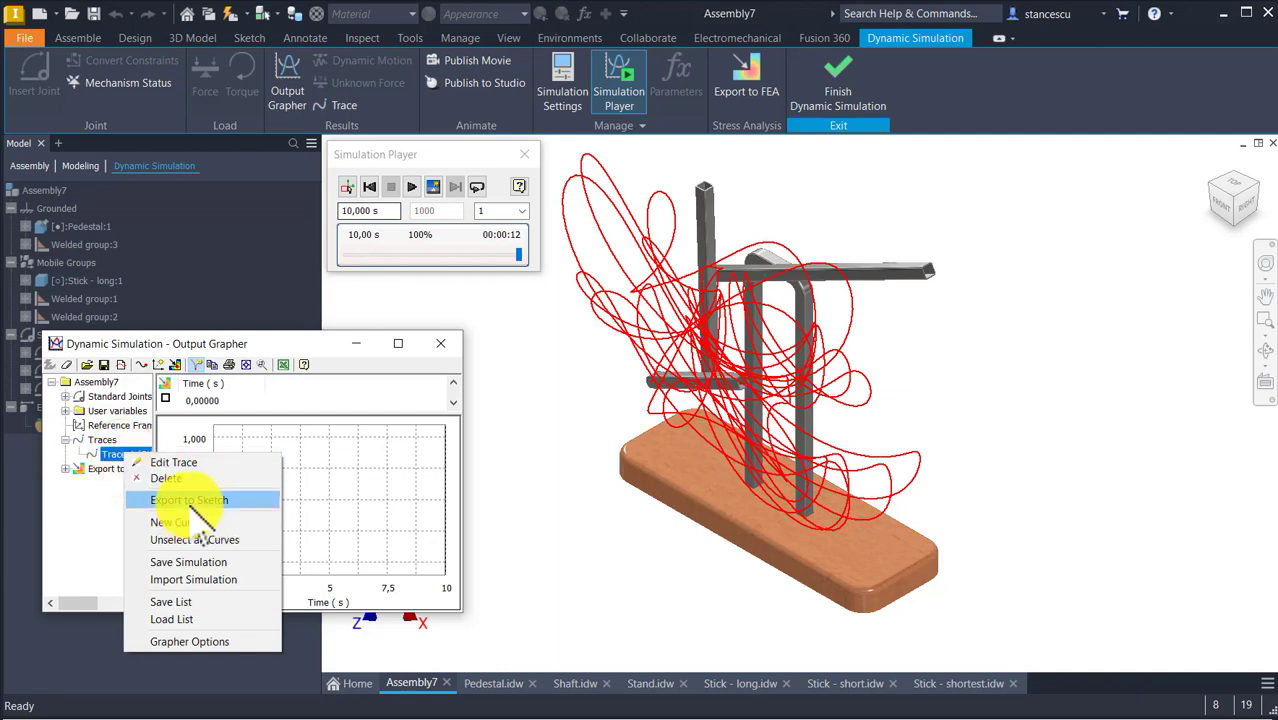
left_click(190, 500)
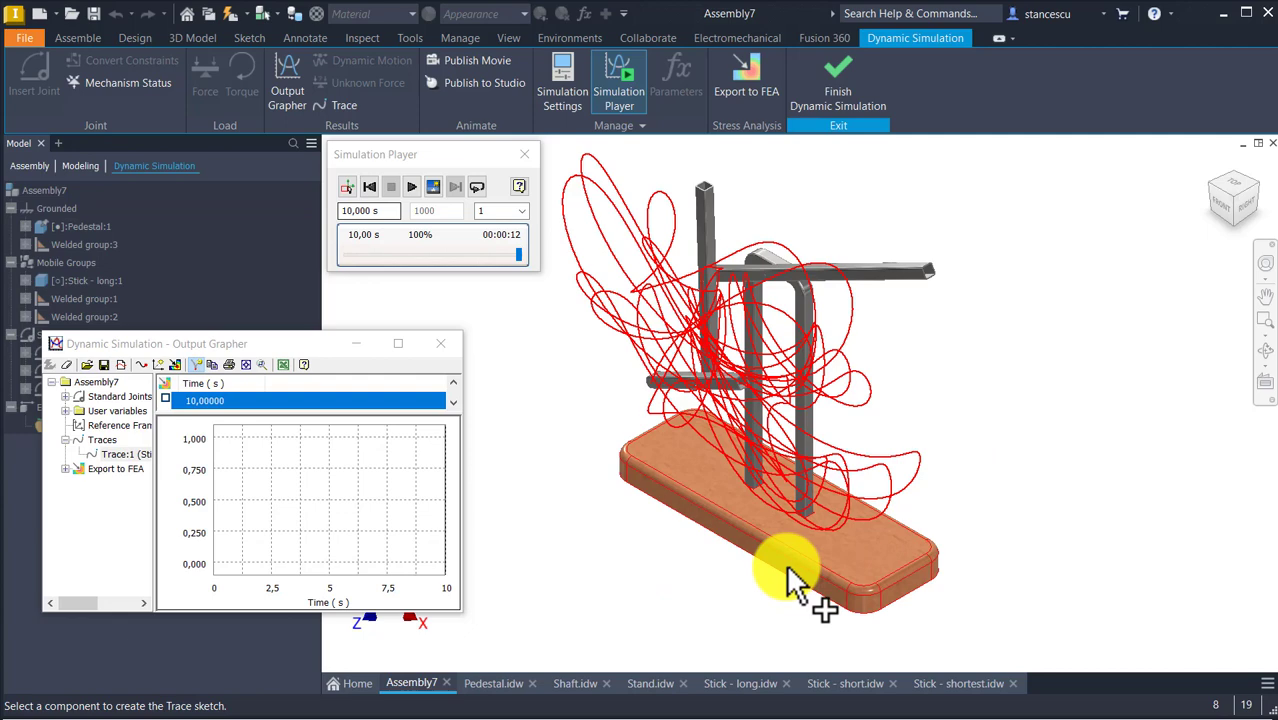
right_click(720, 603)
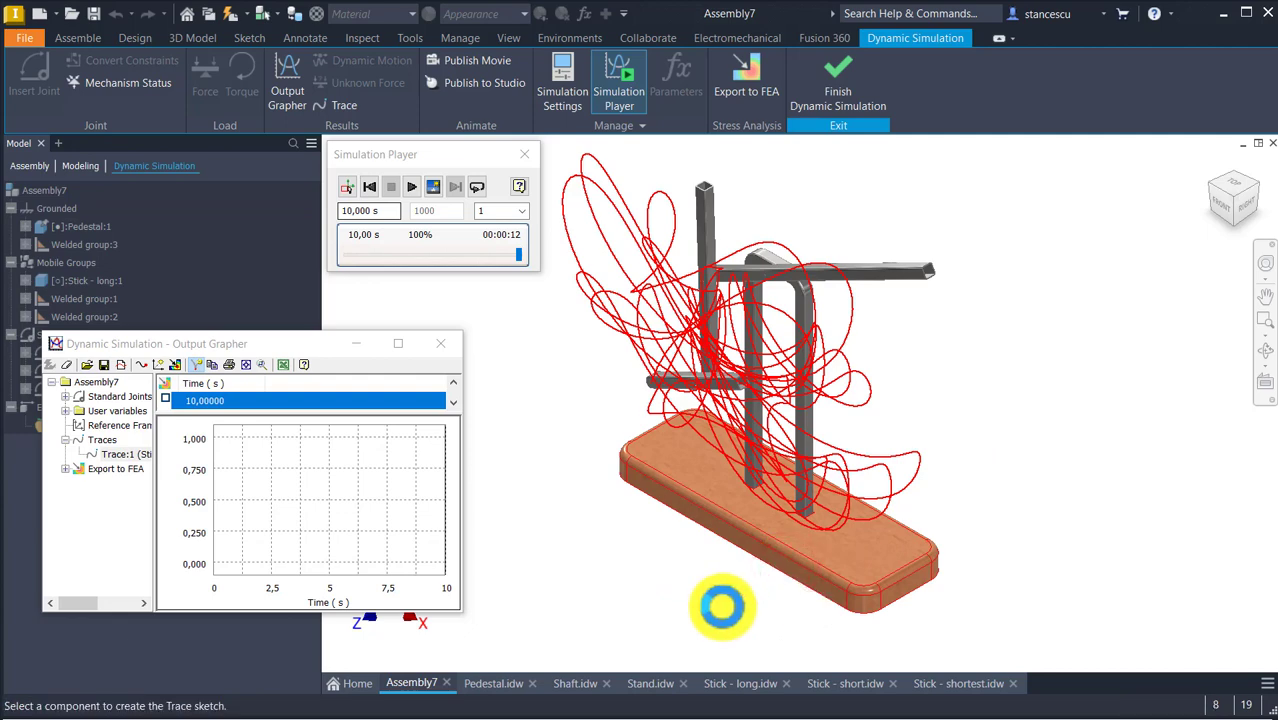
left_click(720, 603)
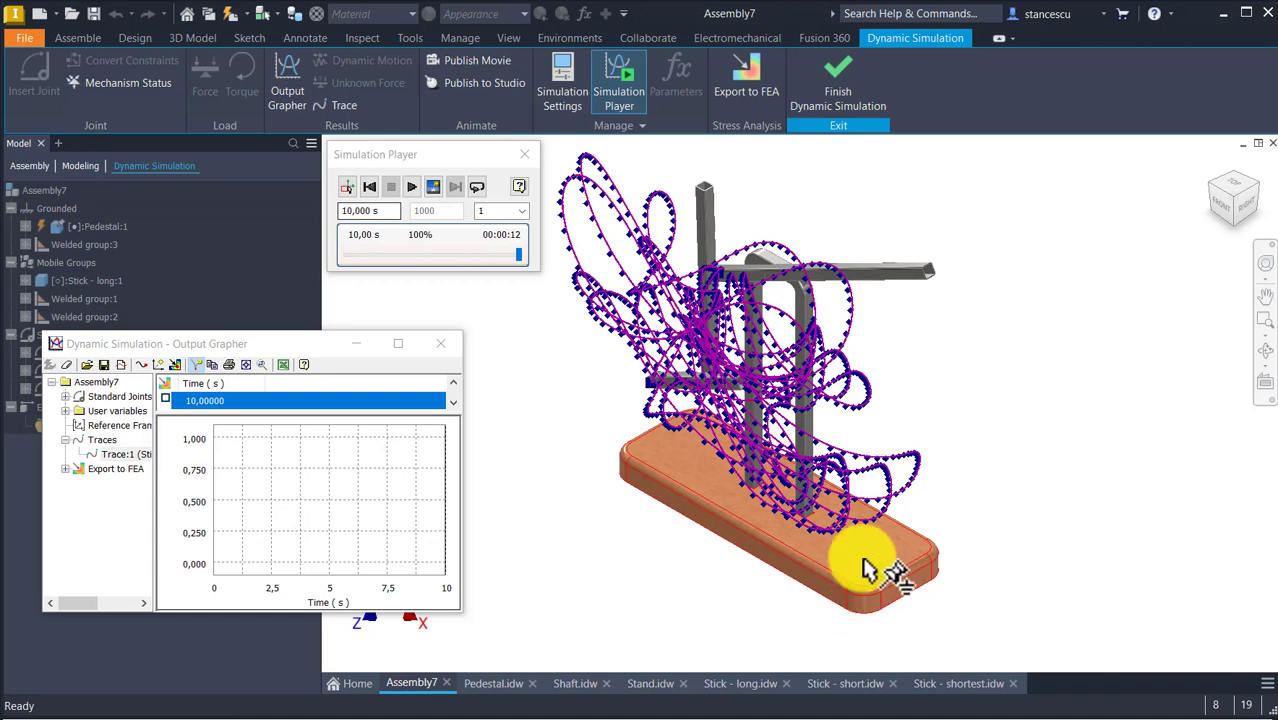
left_click(676, 294)
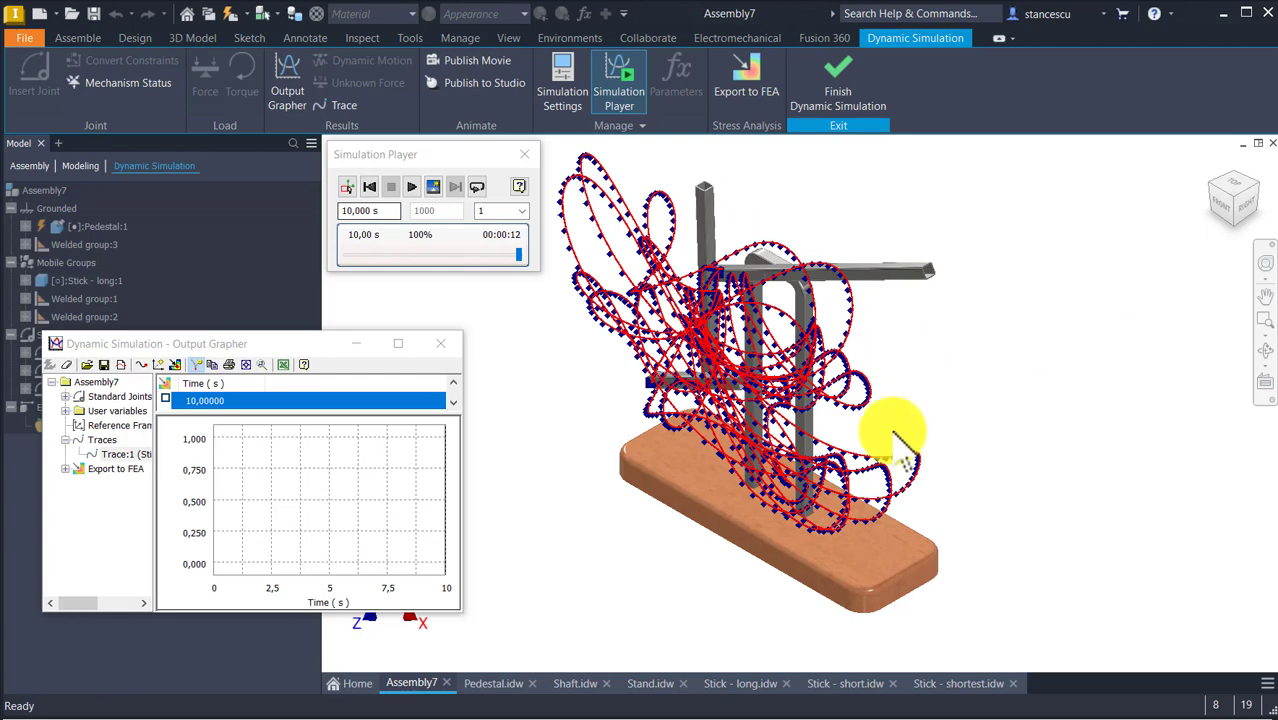
left_click(440, 343)
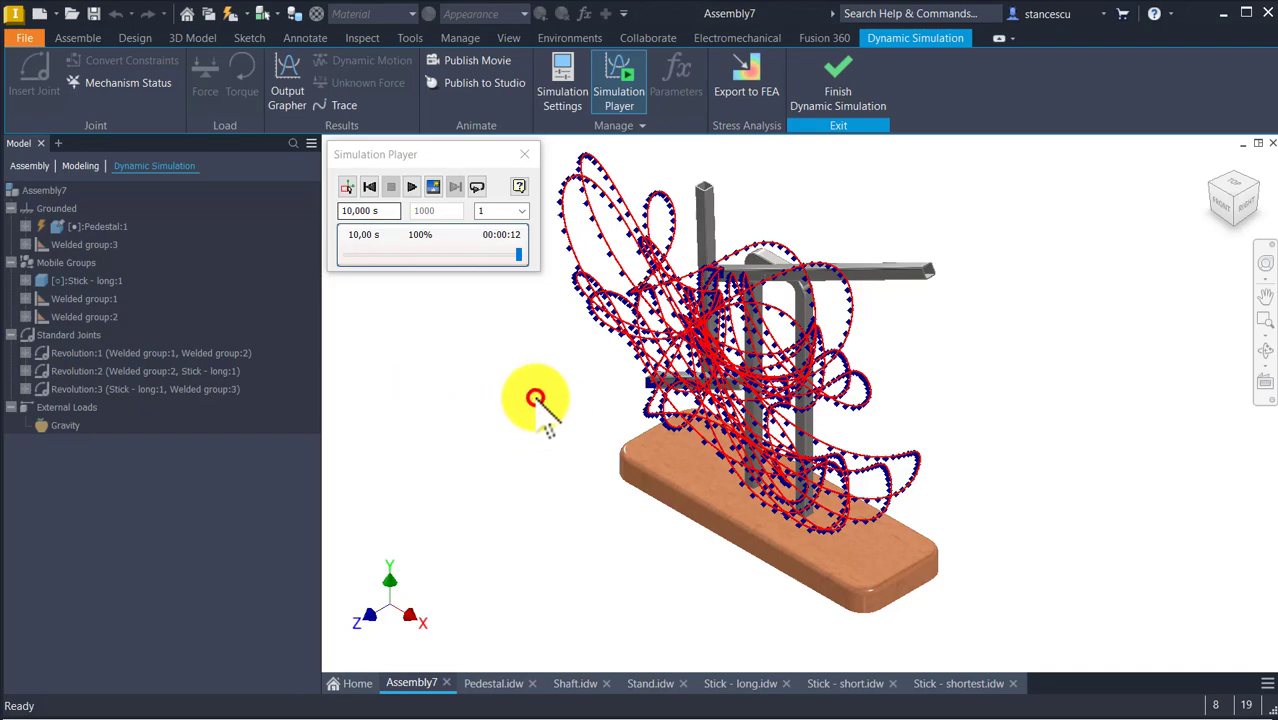
Rewind the simulation to construction mode and finish Dynamic Simulation
middle_click_drag(537, 400, 517, 418, "shift")
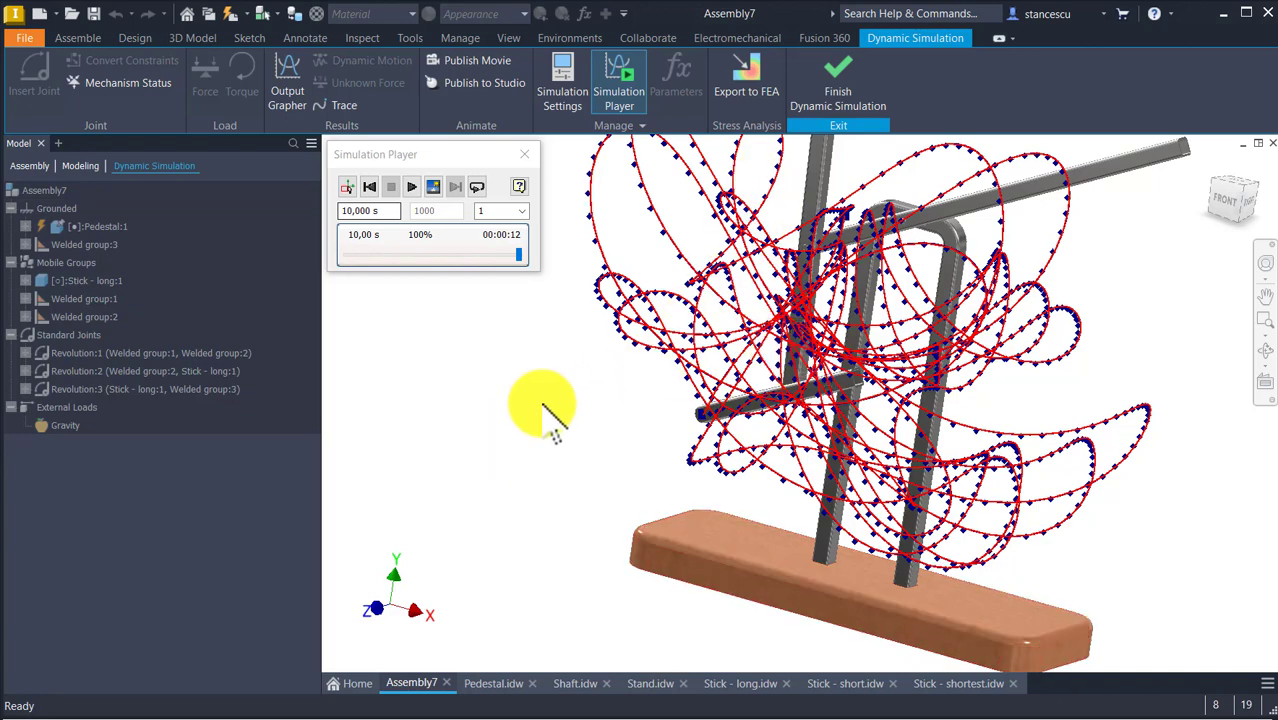
key("F6")
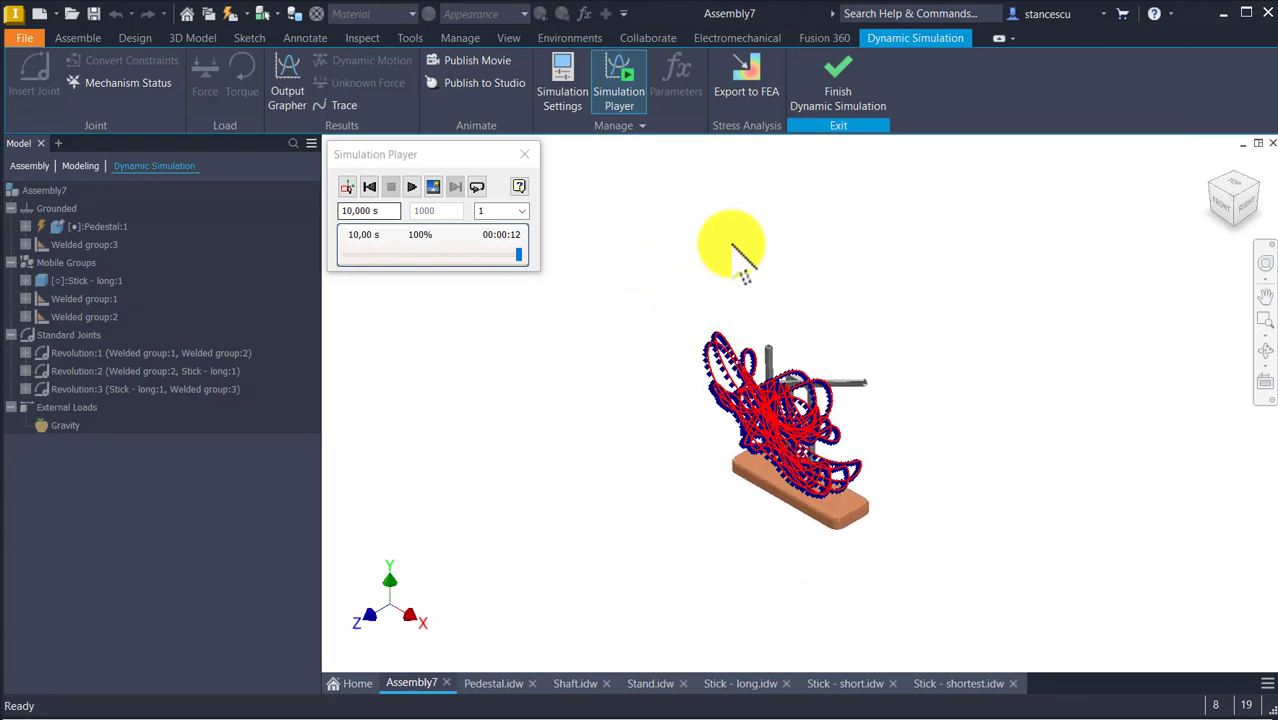
key("Num_Lock")
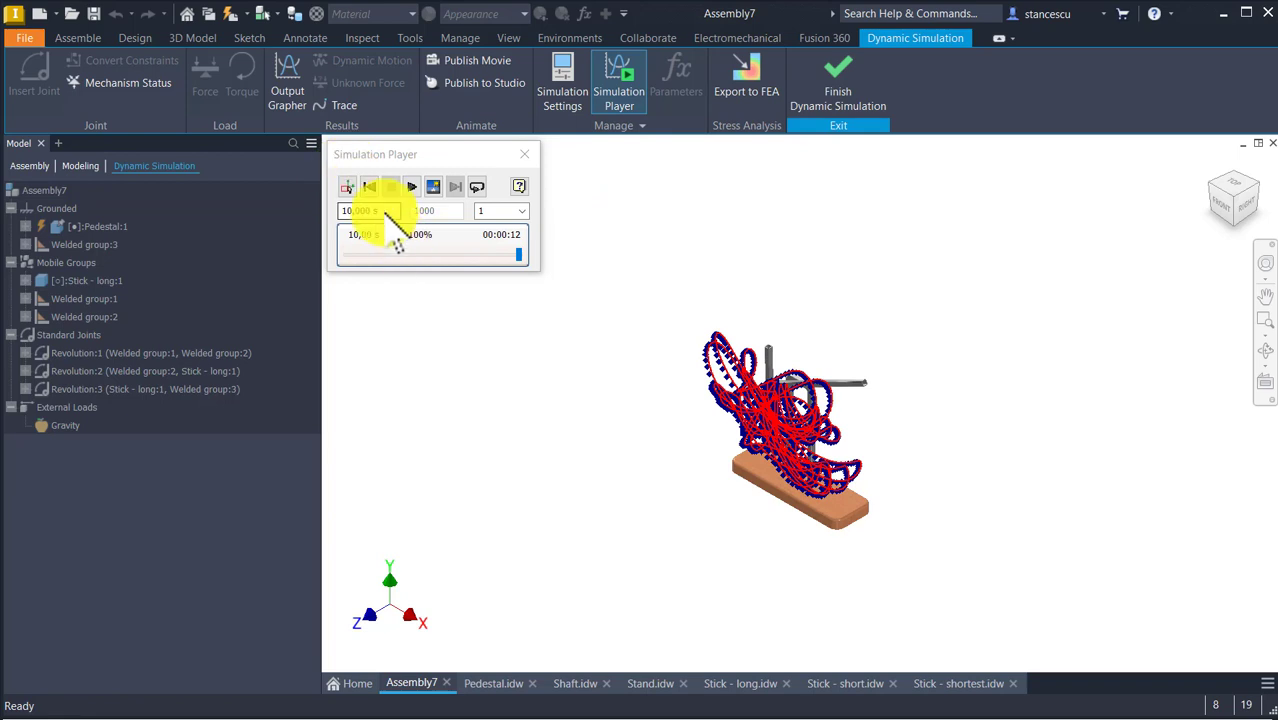
left_click(366, 186)
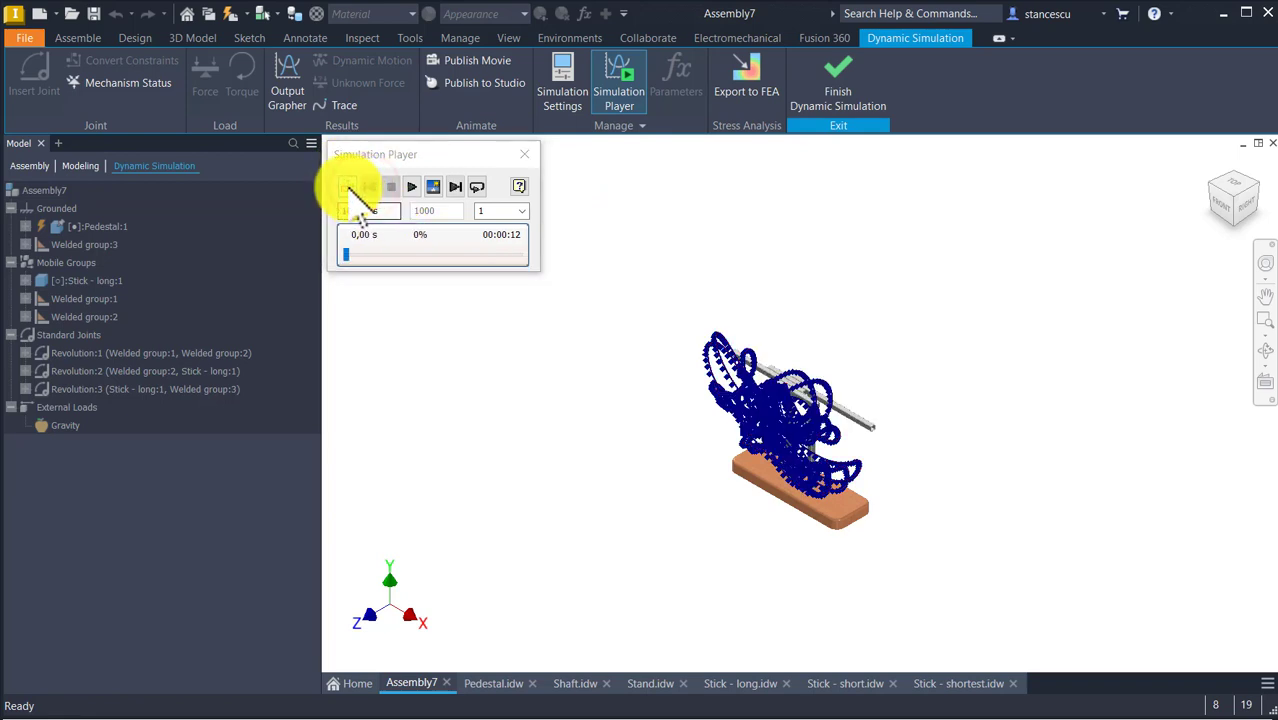
left_click(348, 187)
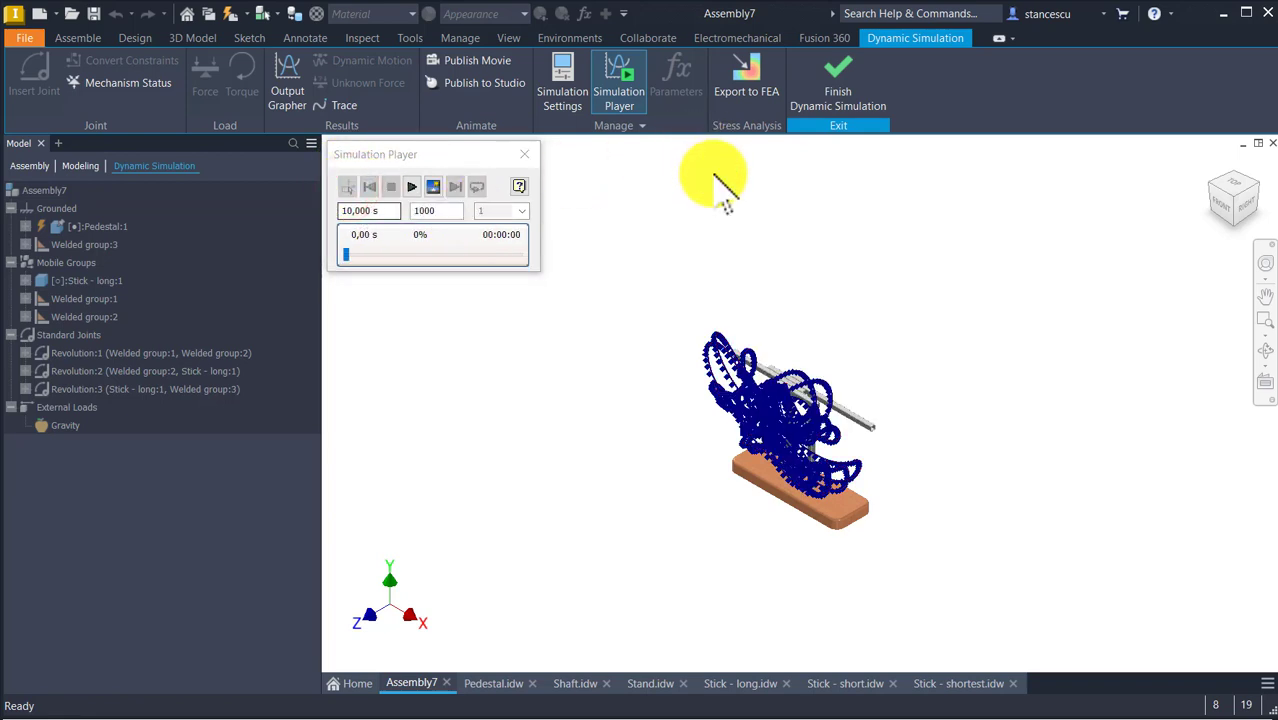
left_click(845, 75)
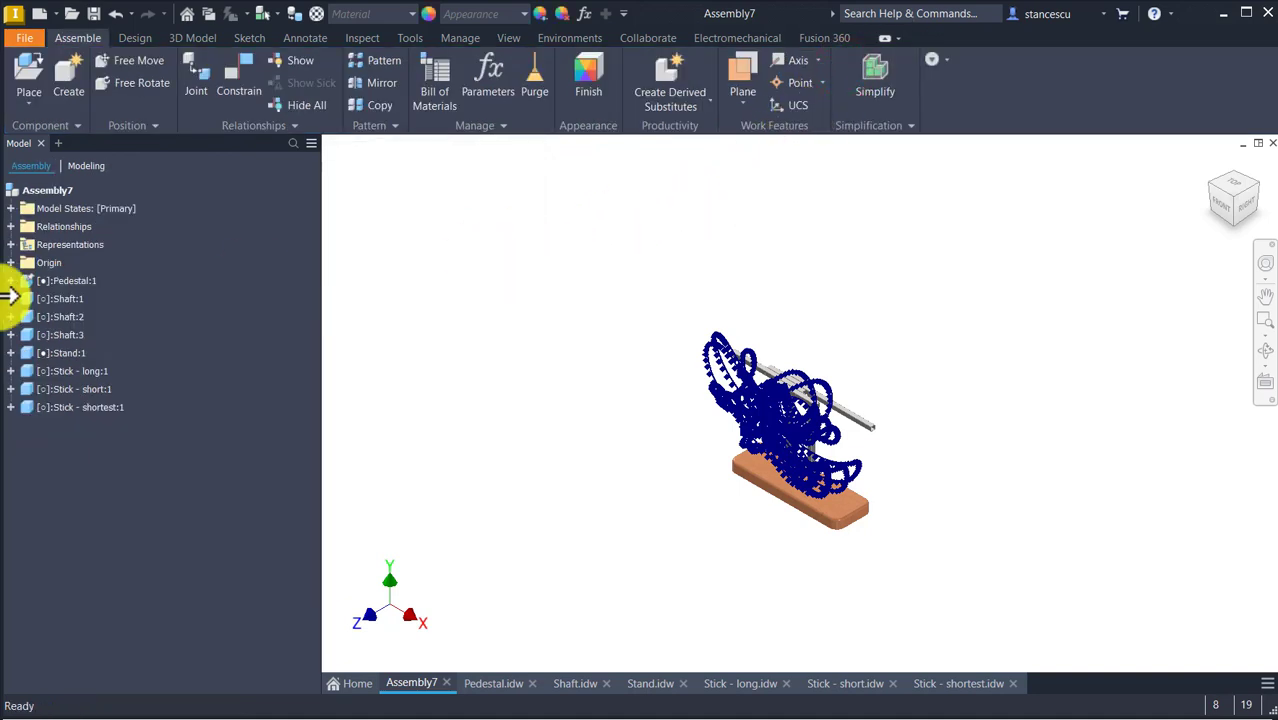
Expand the Pedestal component in the model browser and switch back to the Autodesk Inventor window
left_click(10, 281)
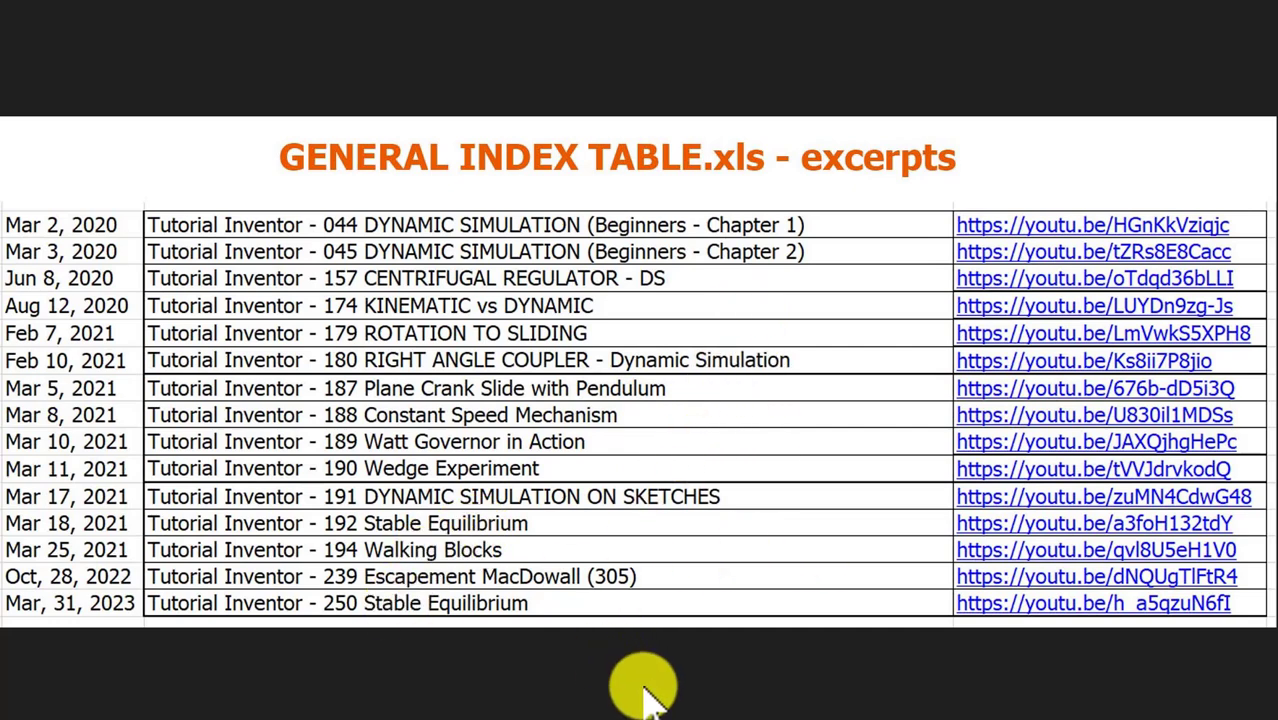
mouse_move(673, 712)
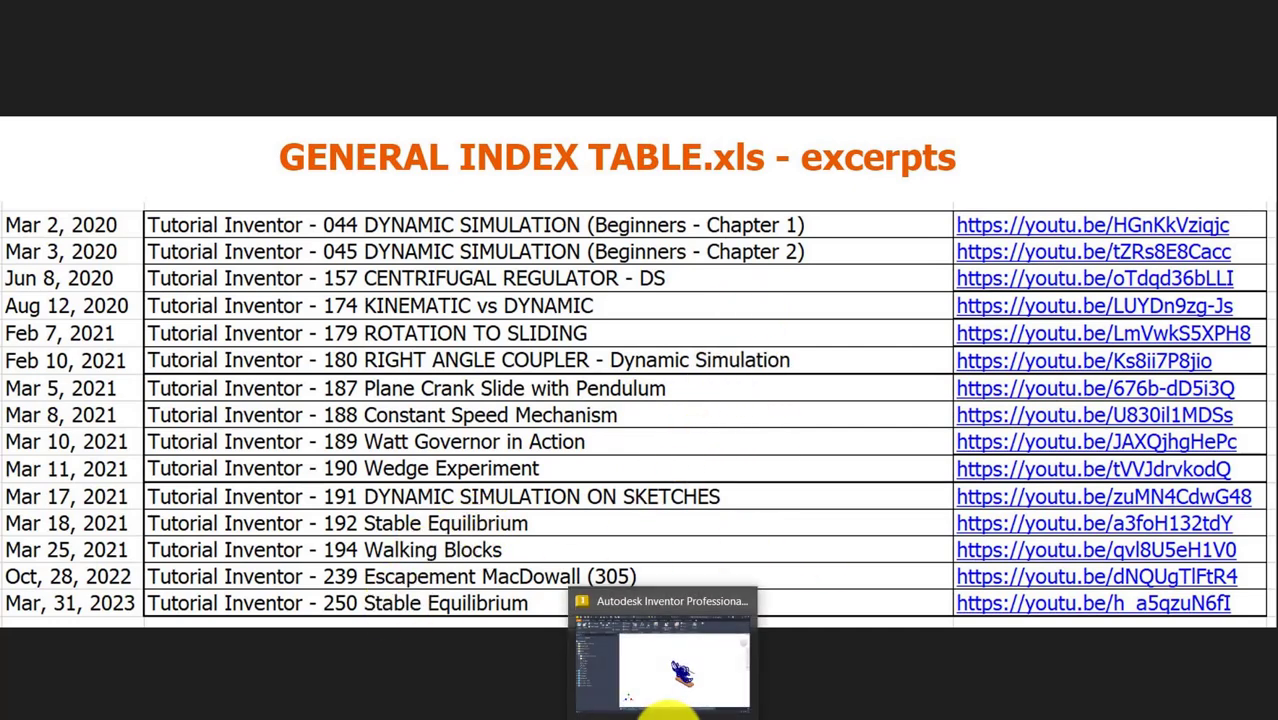
left_click(672, 665)
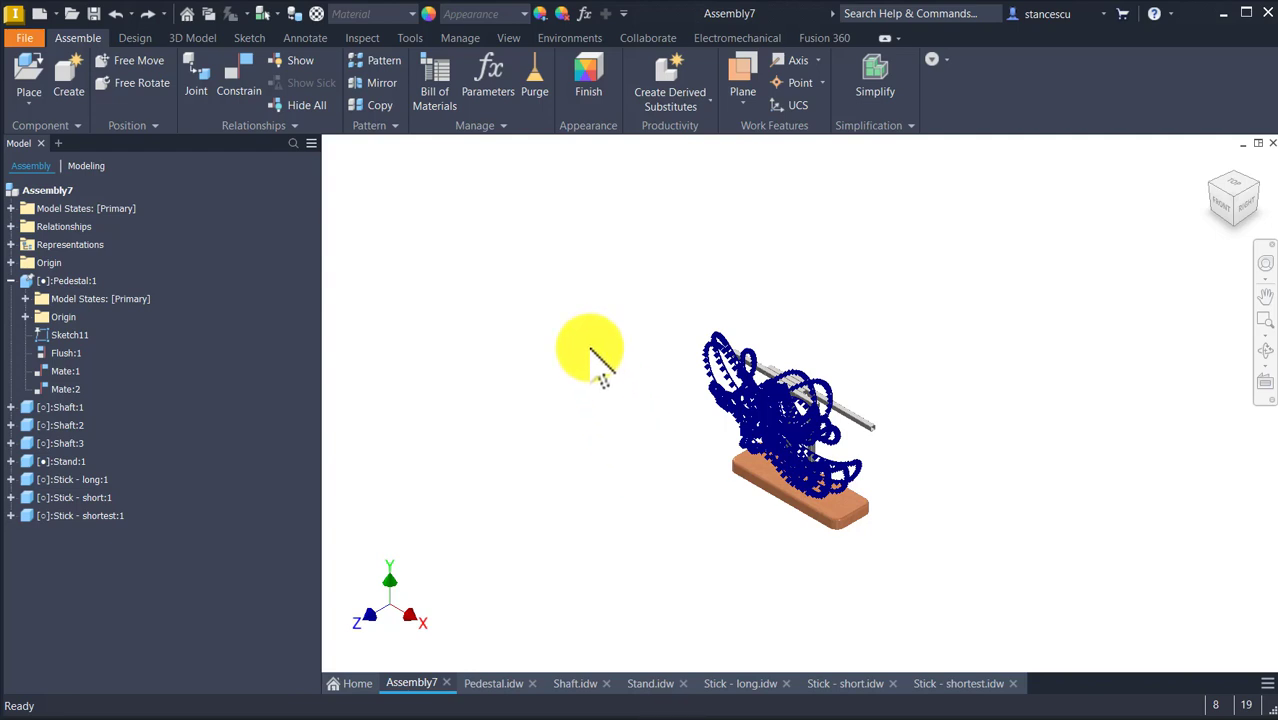